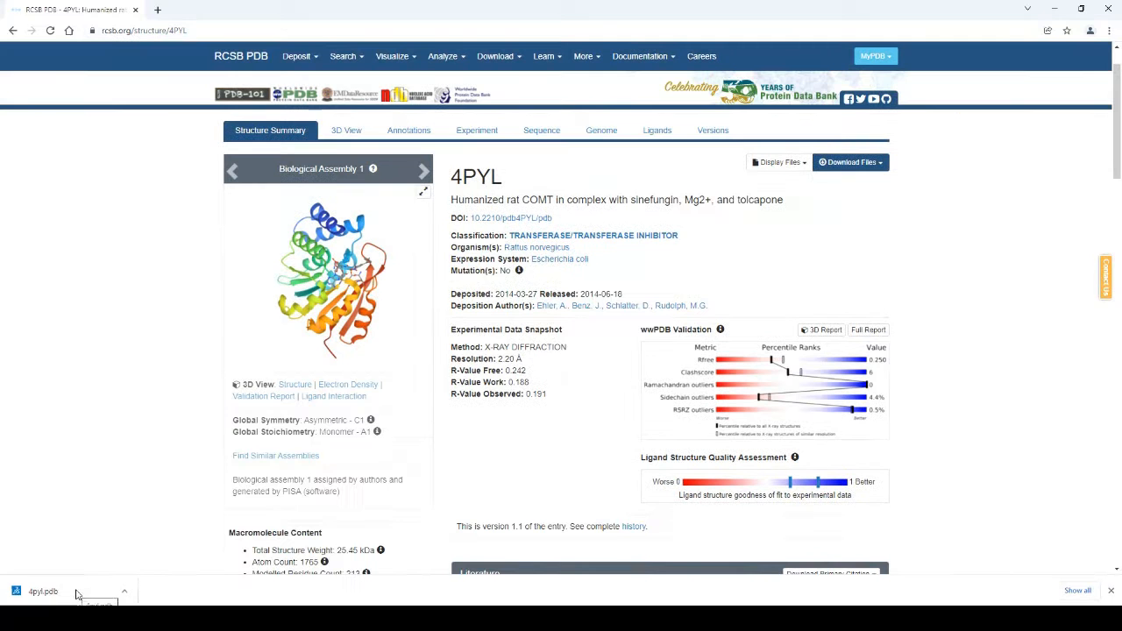
- Open the downloaded 4pyl.pdb file in Discovery Studio Visualizer and show the structure's hierarchy tree
left_click(52, 603)
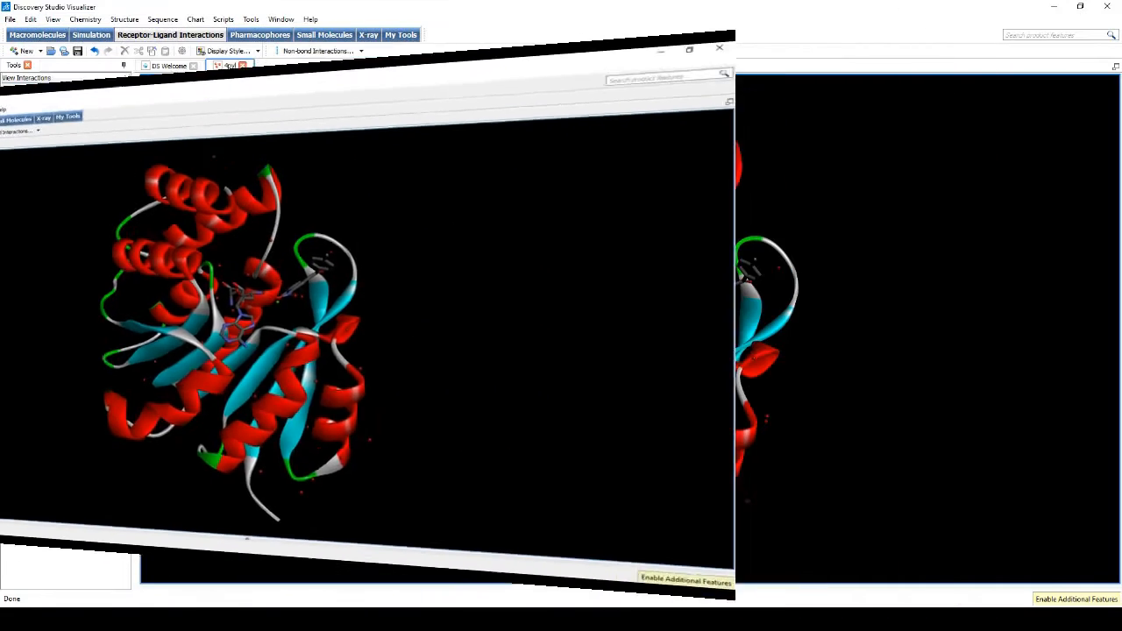
left_click(137, 334)
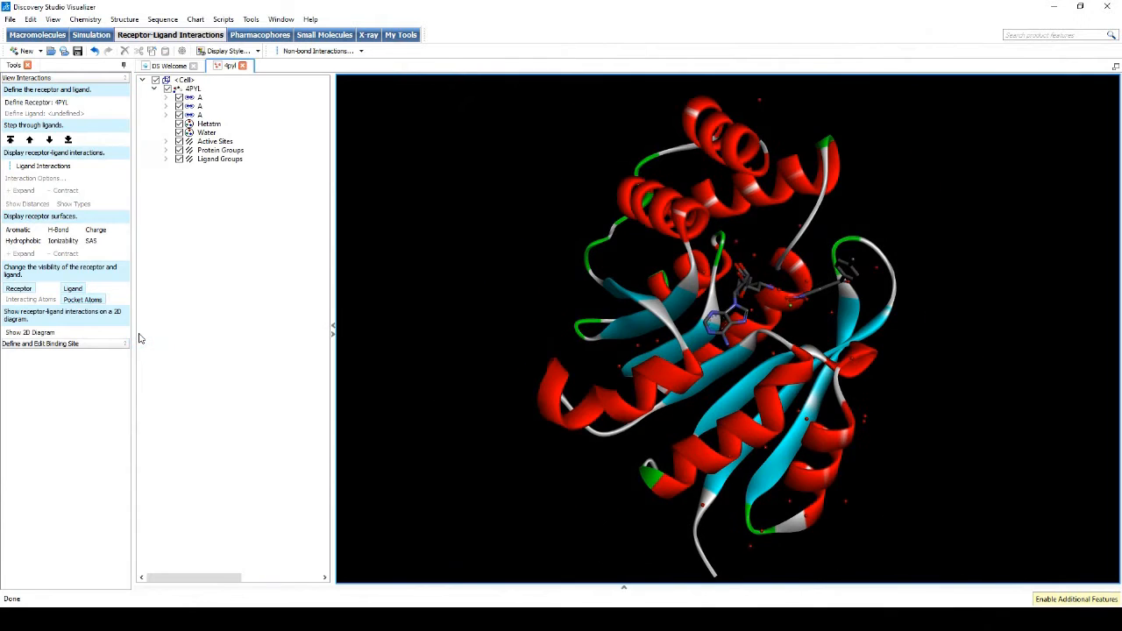
left_click(333, 327)
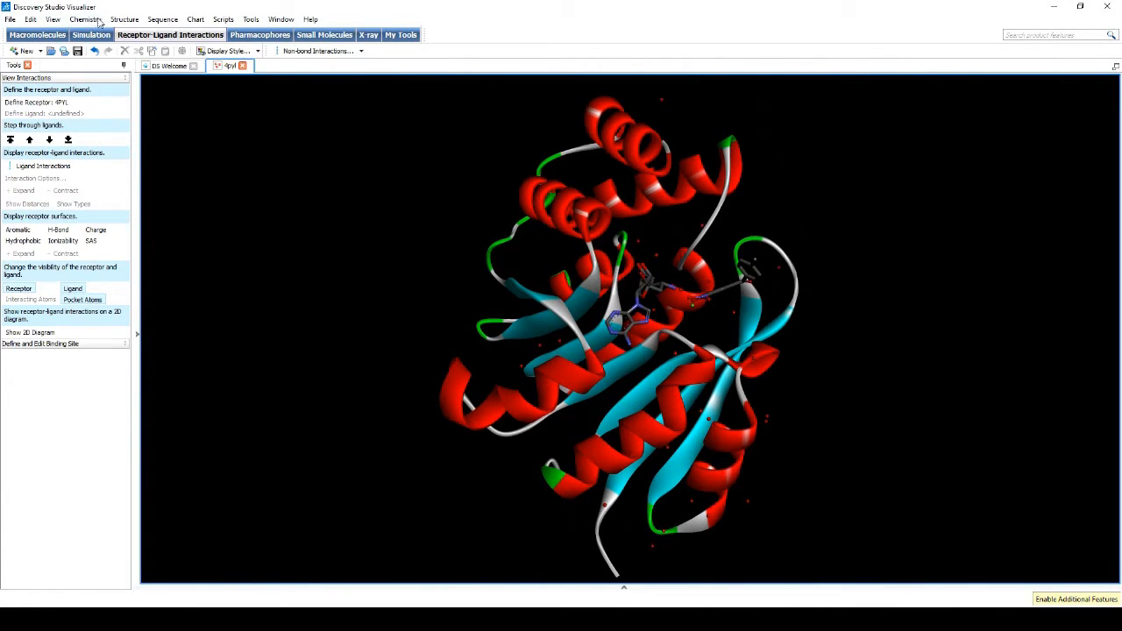
left_click(54, 21)
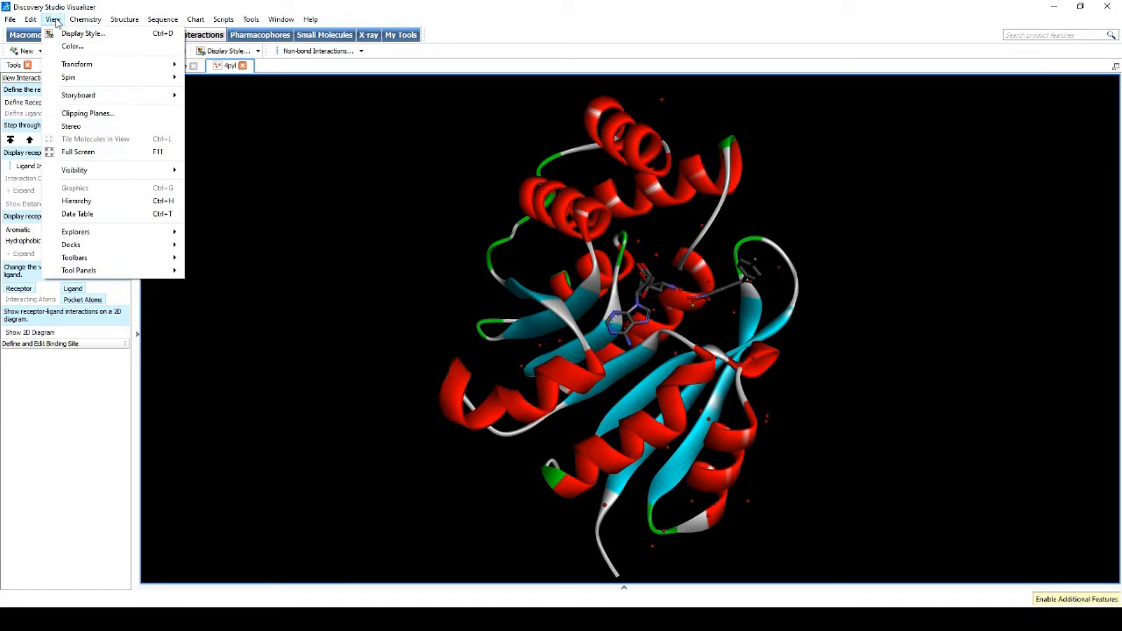
left_click(91, 204)
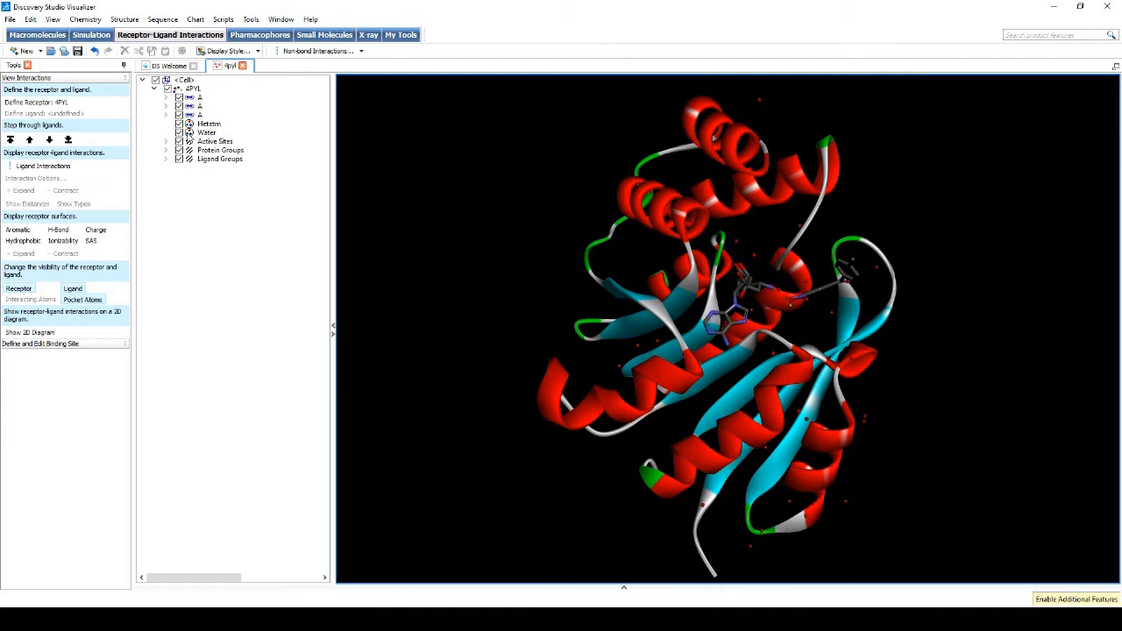
- Select the Water group of the 4PYL structure in the hierarchy and delete it
left_click(206, 133)
left_click_drag(617, 335, 671, 335)
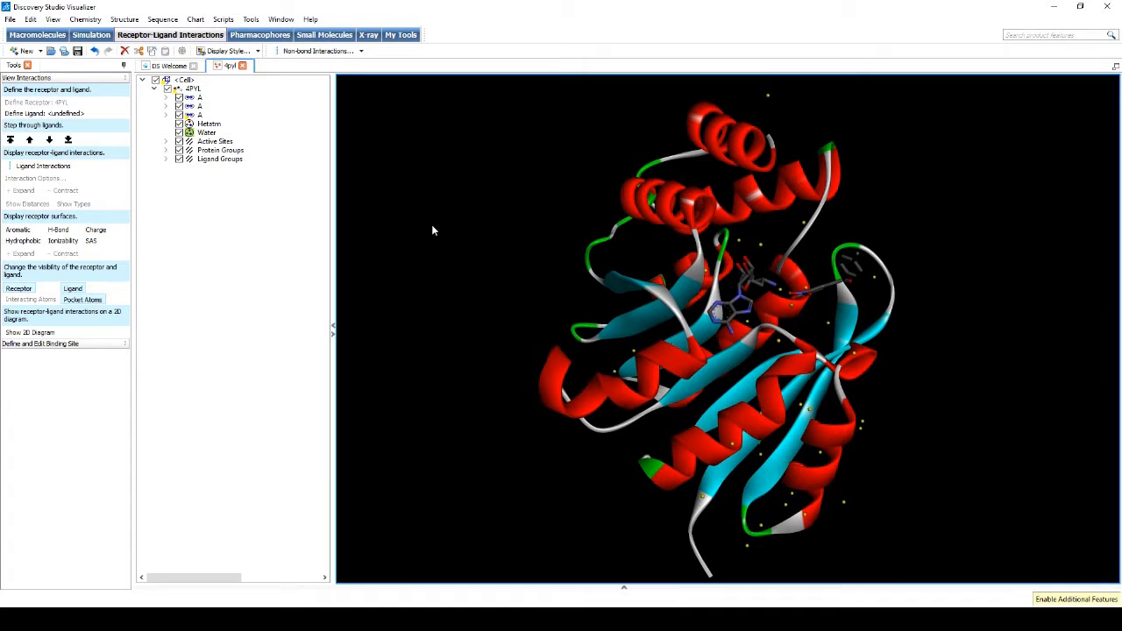
left_click(207, 132)
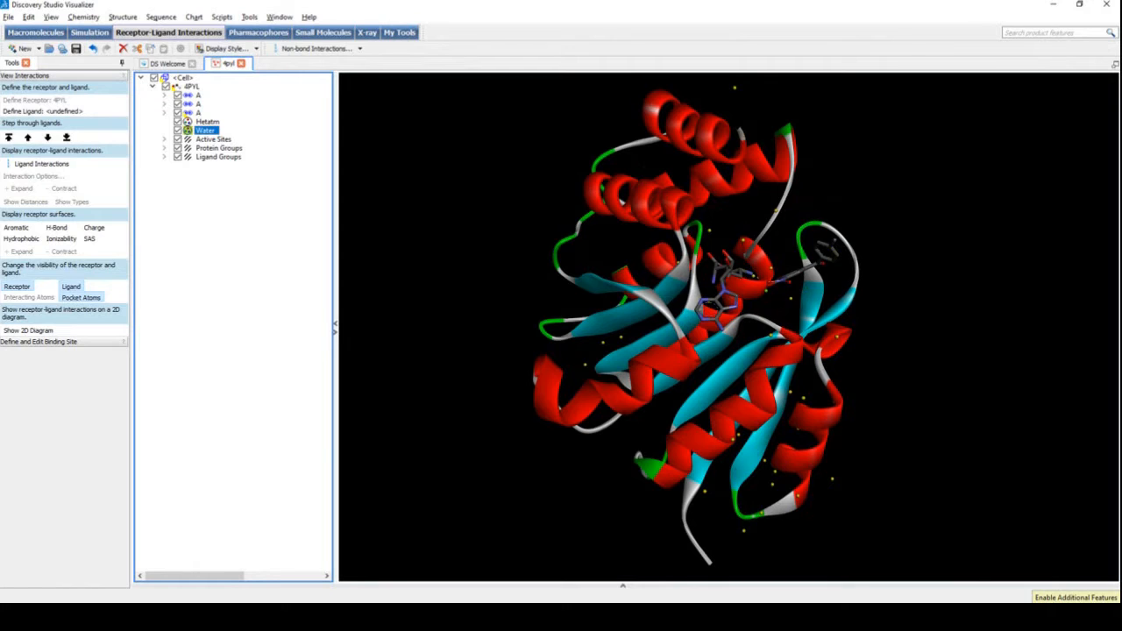
key("Delete")
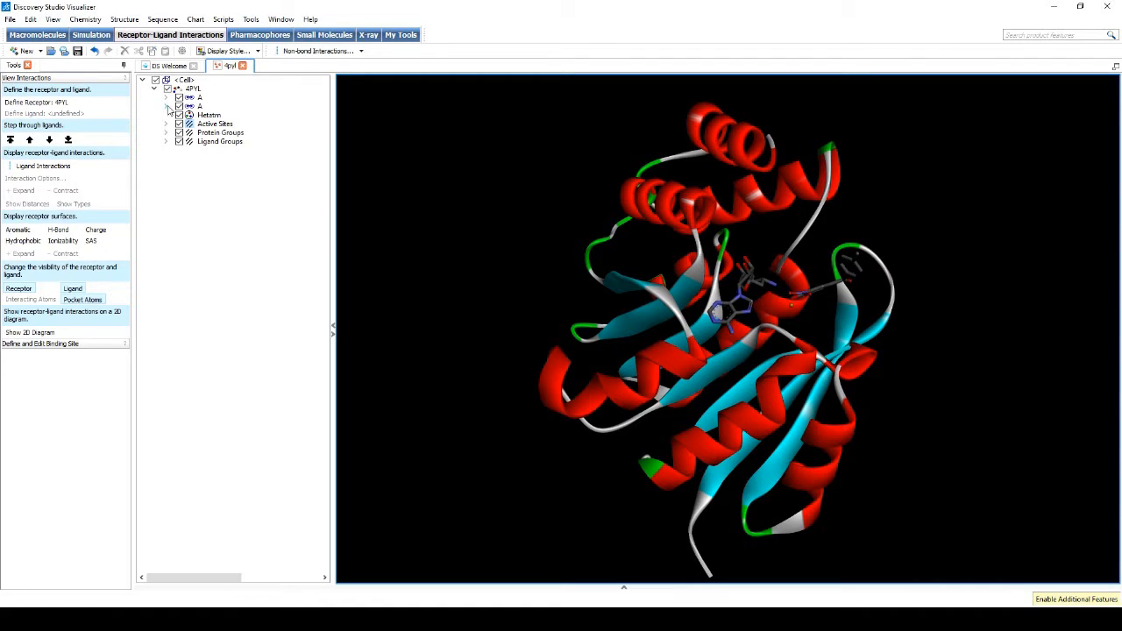
- Expand the second chain A and highlight TCW303, SFG302 and MG301 in turn to examine where each sits in the protein
left_click(167, 106)
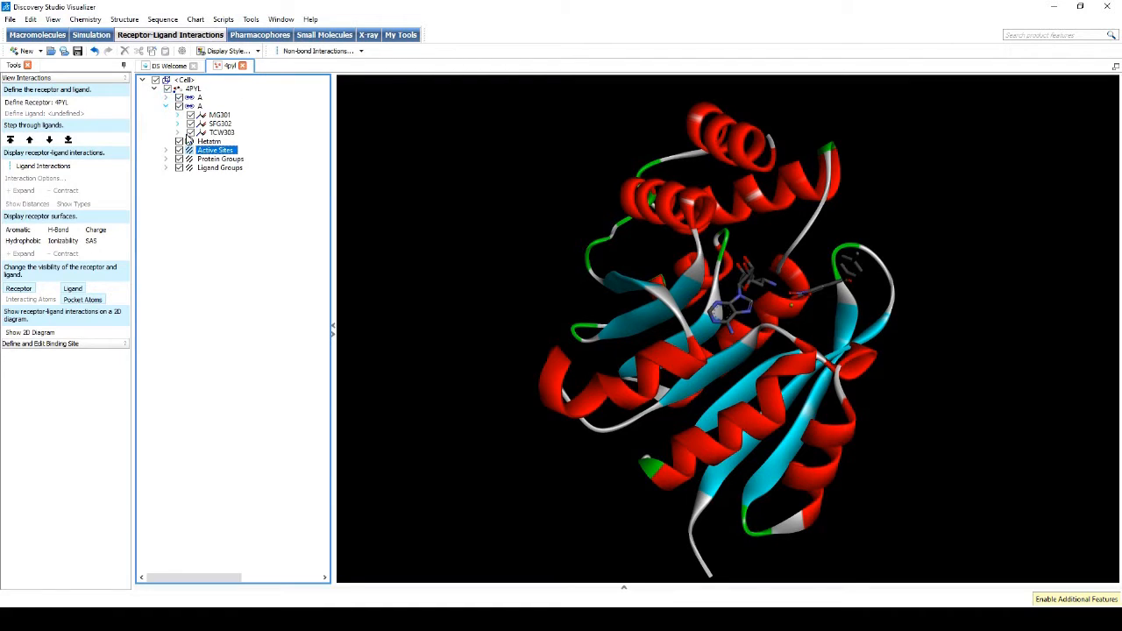
left_click(224, 133)
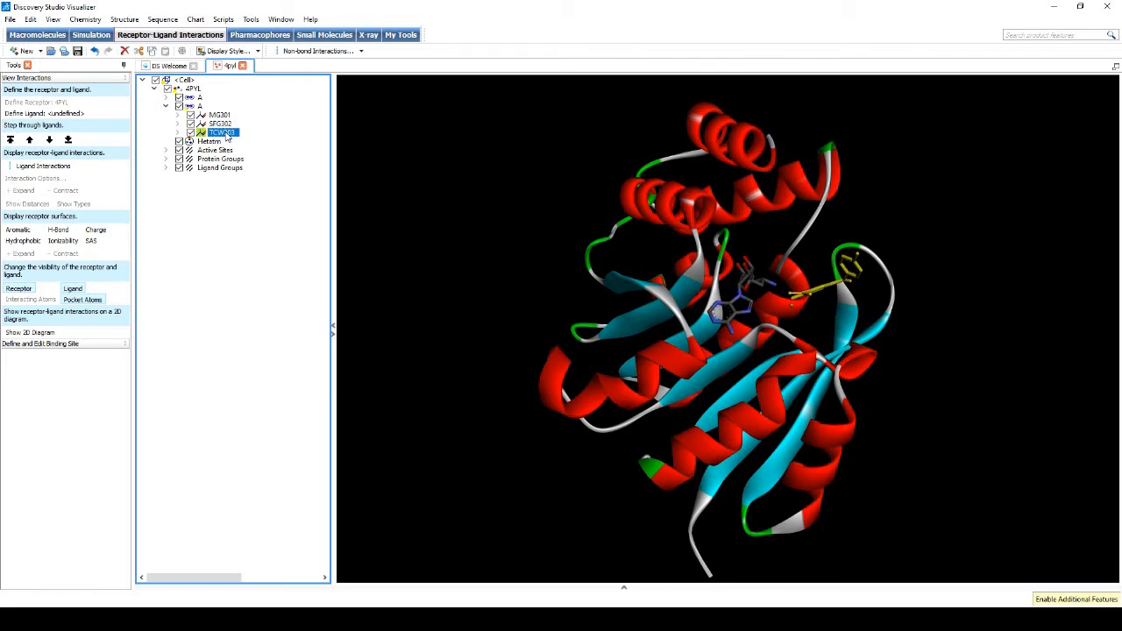
mouse_move(742, 302)
middle_mouse_down()
mouse_move(731, 314)
mouse_move(777, 322)
mouse_move(737, 298)
middle_mouse_up()
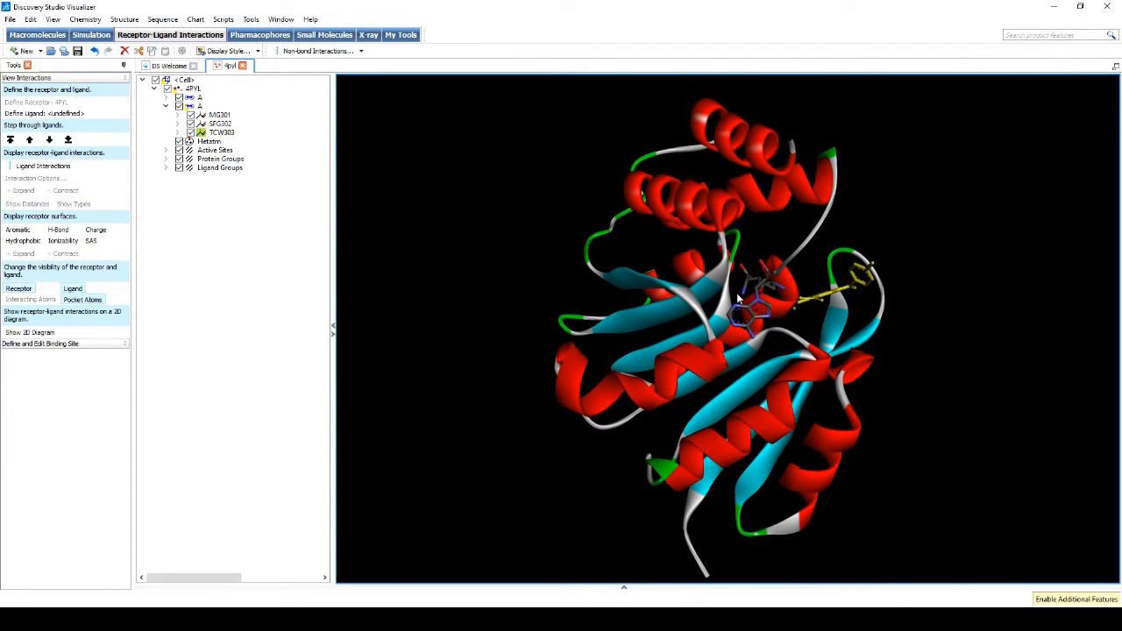
left_click(219, 124)
middle_click_drag(705, 360, 728, 333)
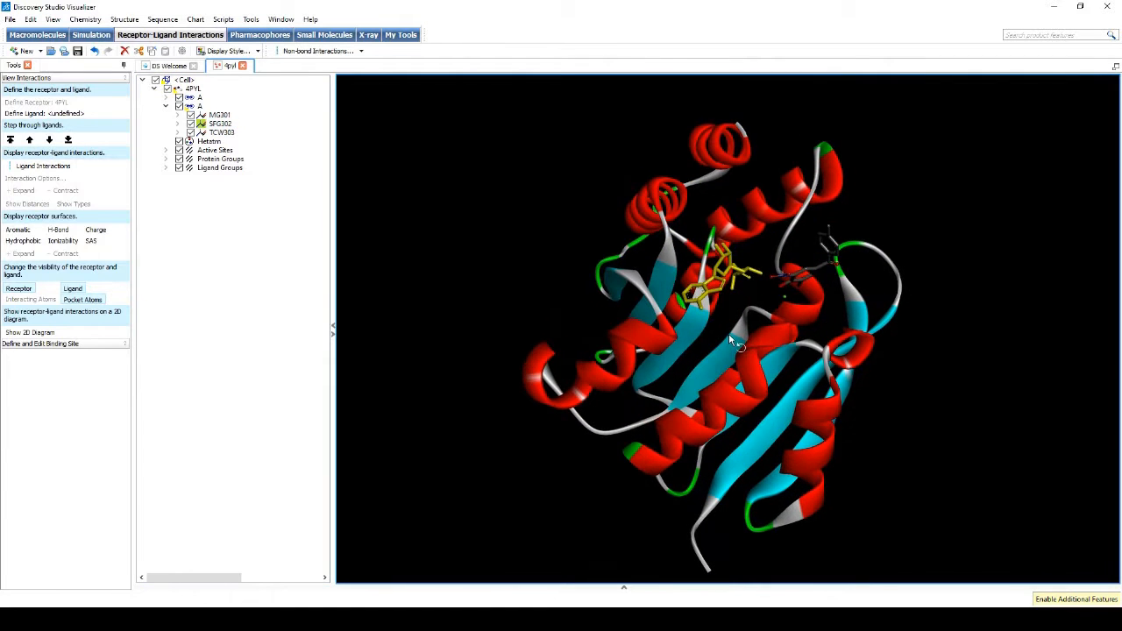
left_click(220, 109)
mouse_move(934, 381)
right_mouse_down()
mouse_move(902, 376)
mouse_move(932, 383)
right_mouse_up()
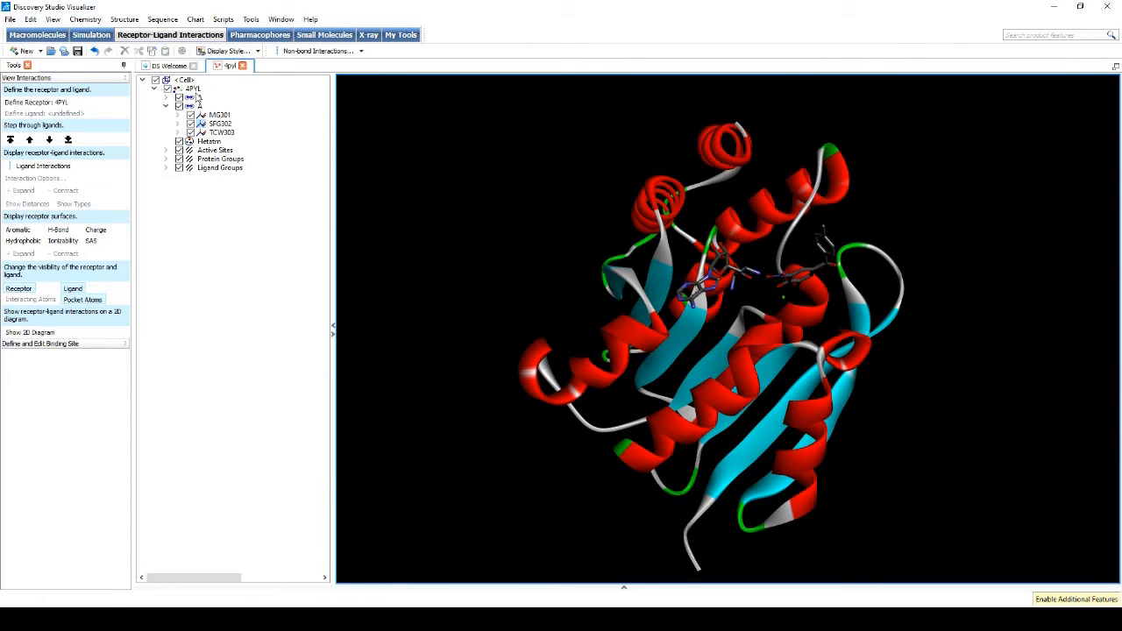
left_click(219, 115)
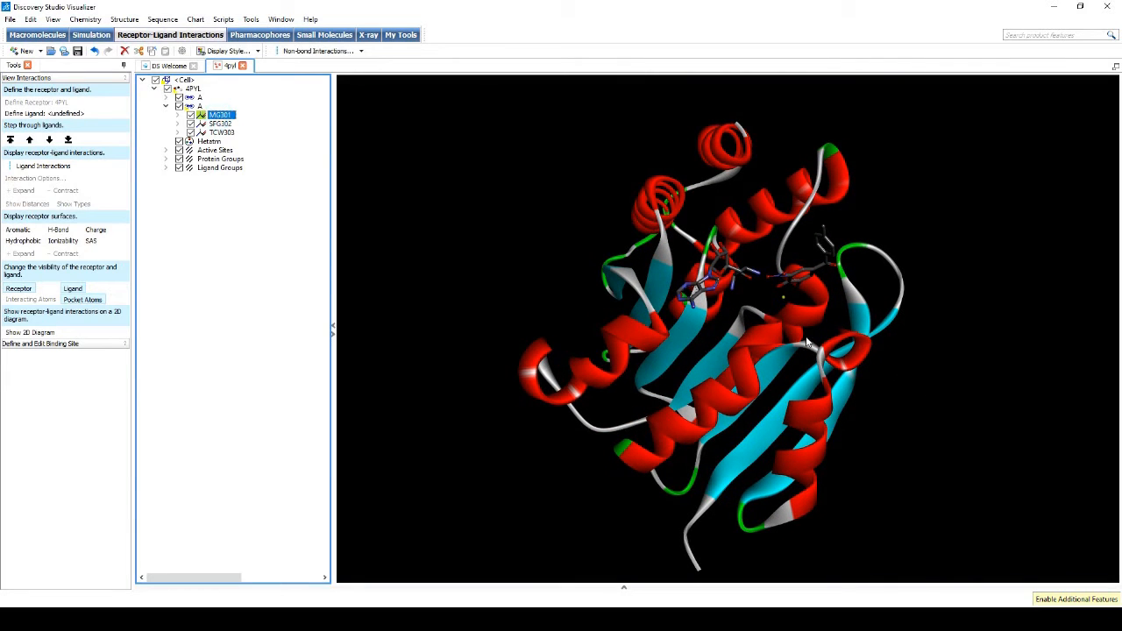
mouse_move(767, 348)
right_mouse_down()
mouse_move(774, 364)
mouse_move(789, 351)
right_mouse_up()
scroll(811, 324, "up", 3)
right_click_drag(846, 309, 805, 368)
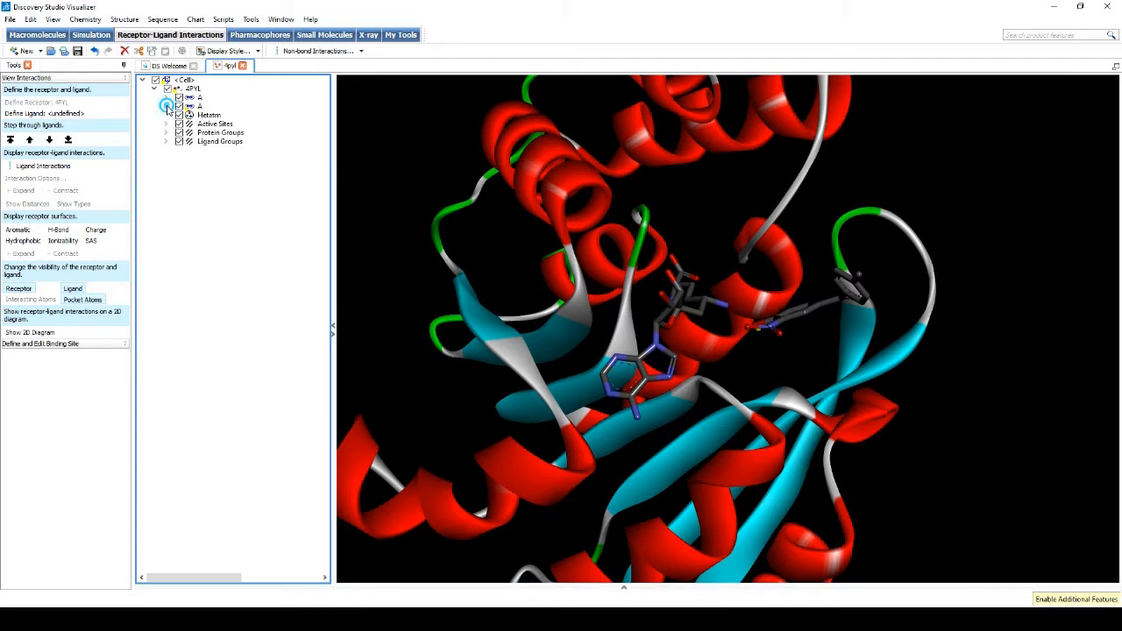
left_click(166, 106)
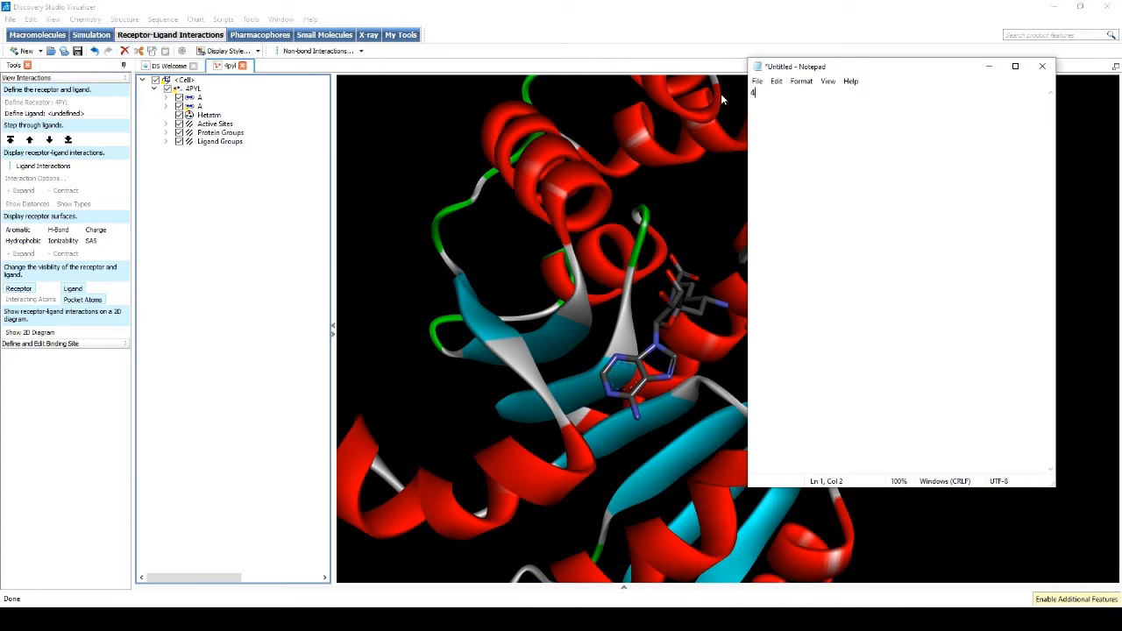
- Write a Notepad note with the lines "4PYL docking", "Chain = A" and "Ref ligand =", and highlight ligand TCW303 in the structure for reference
type("ckiA")
key("Return")
type("Ref ligand =")
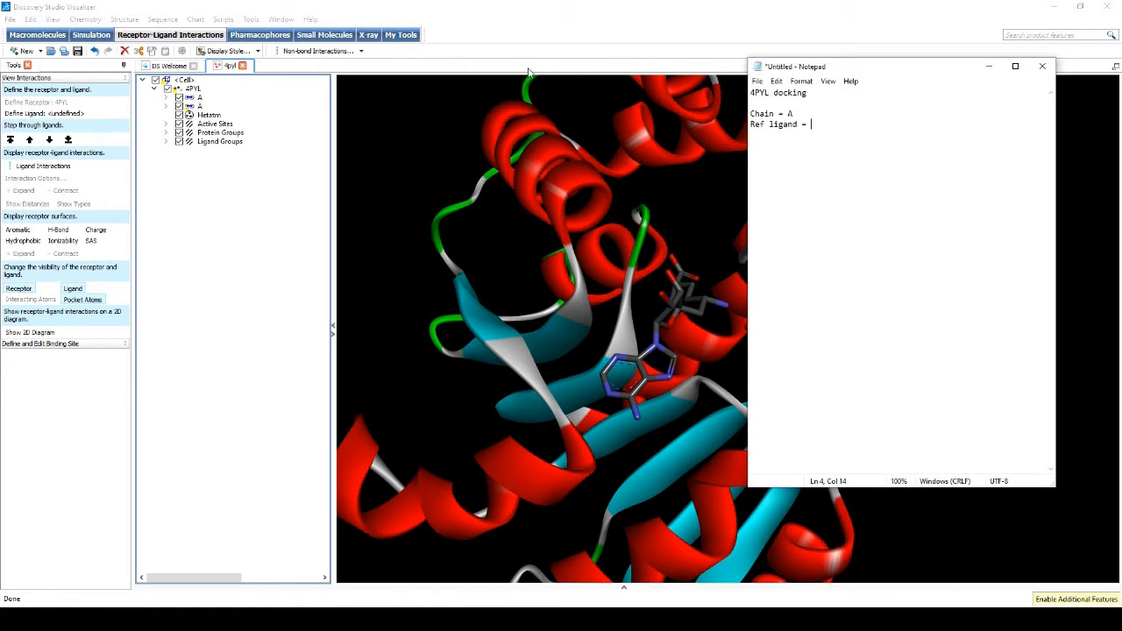
left_click(167, 105)
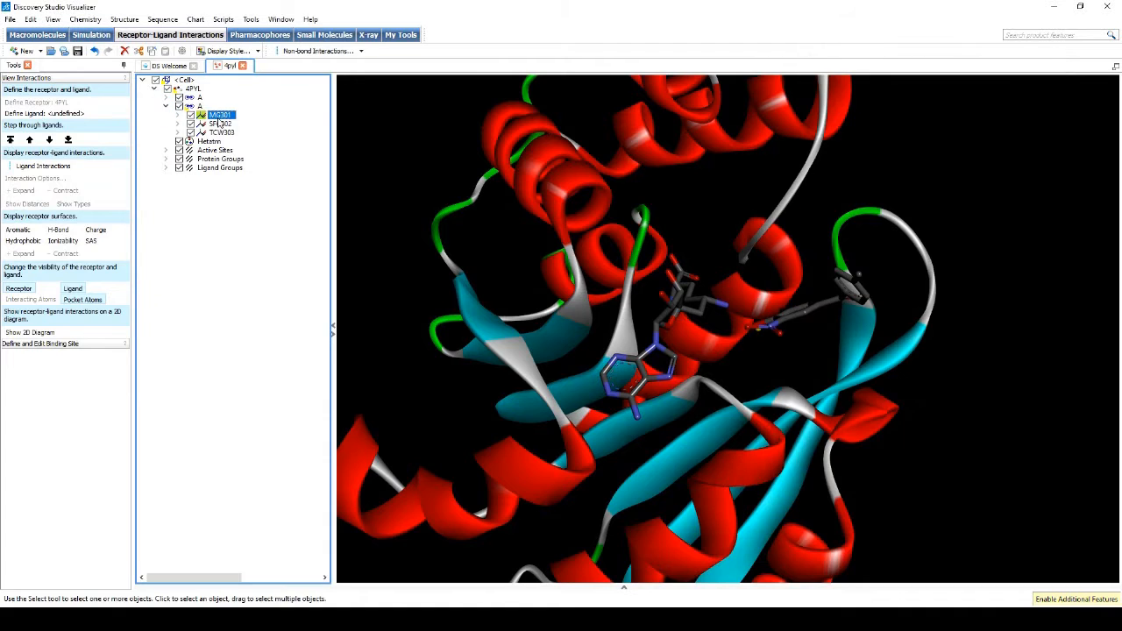
left_click(222, 133)
key("alt+Tab")
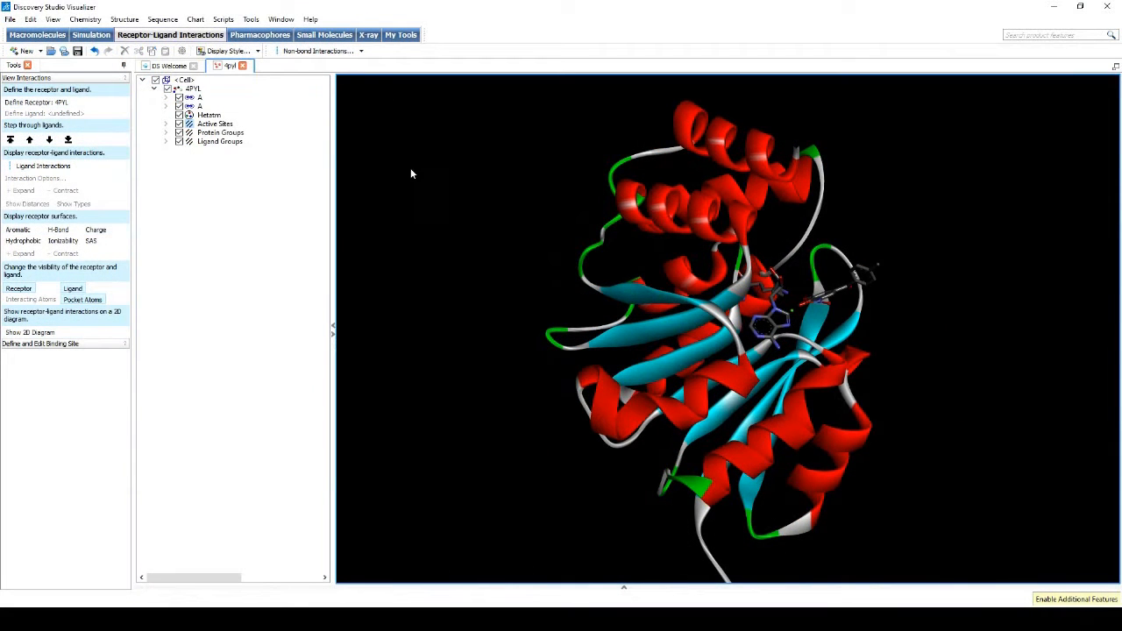
- Select the whole 4PYL molecule and add polar hydrogens to it
left_click(194, 89)
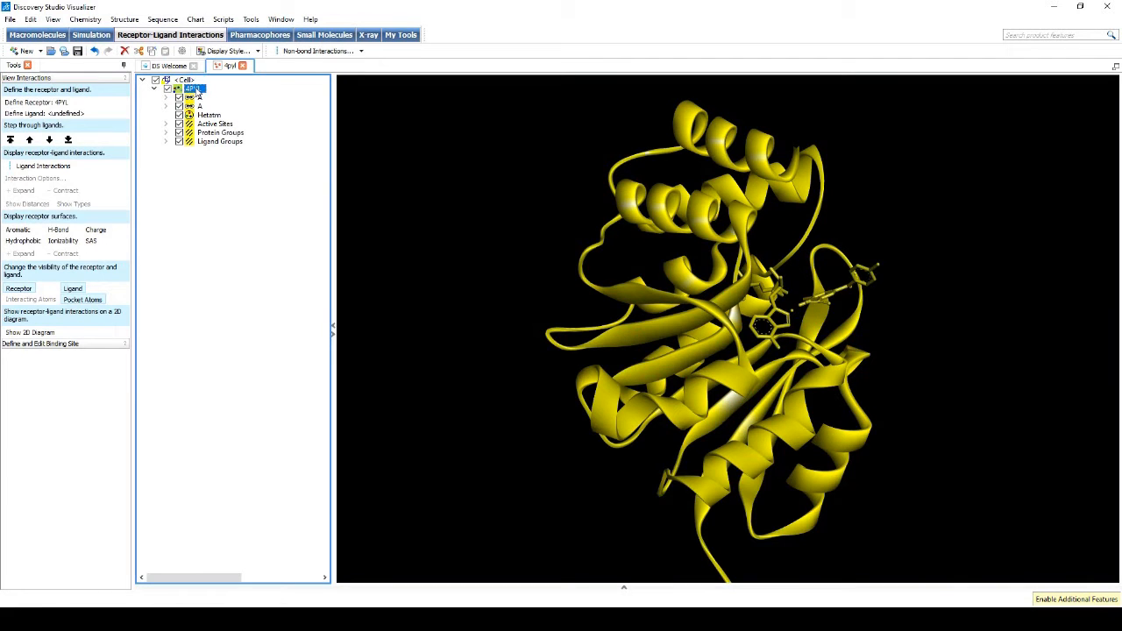
left_click(83, 19)
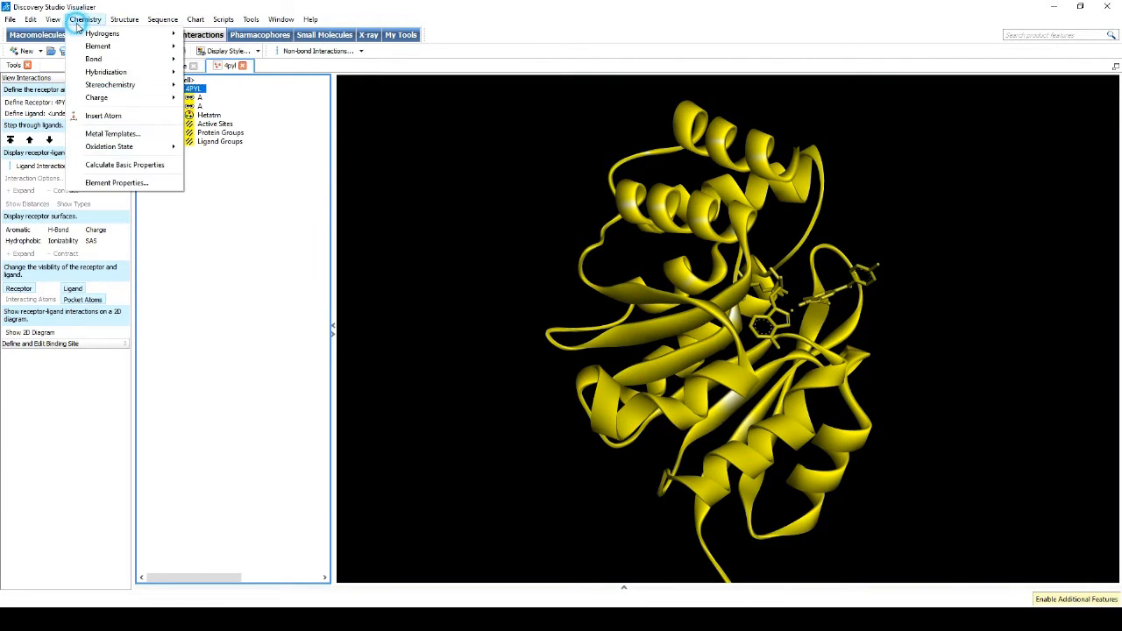
mouse_move(81, 35)
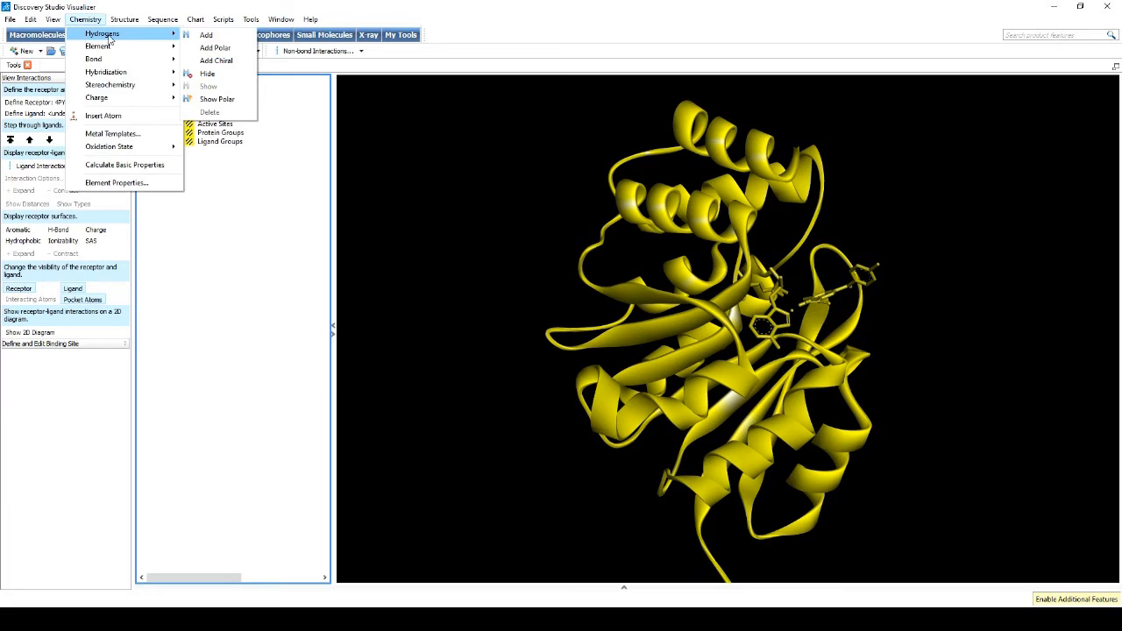
left_click(232, 50)
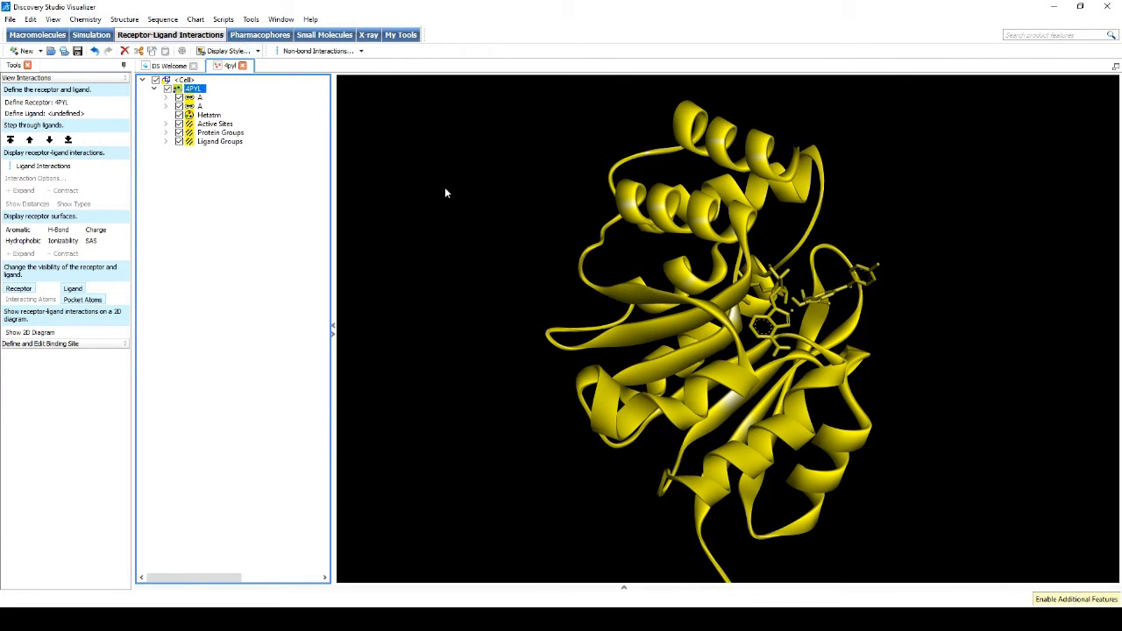
- Save the structure in the tutorial folder as a Protein Data Bank file named 4pyl-prepared
left_click(10, 19)
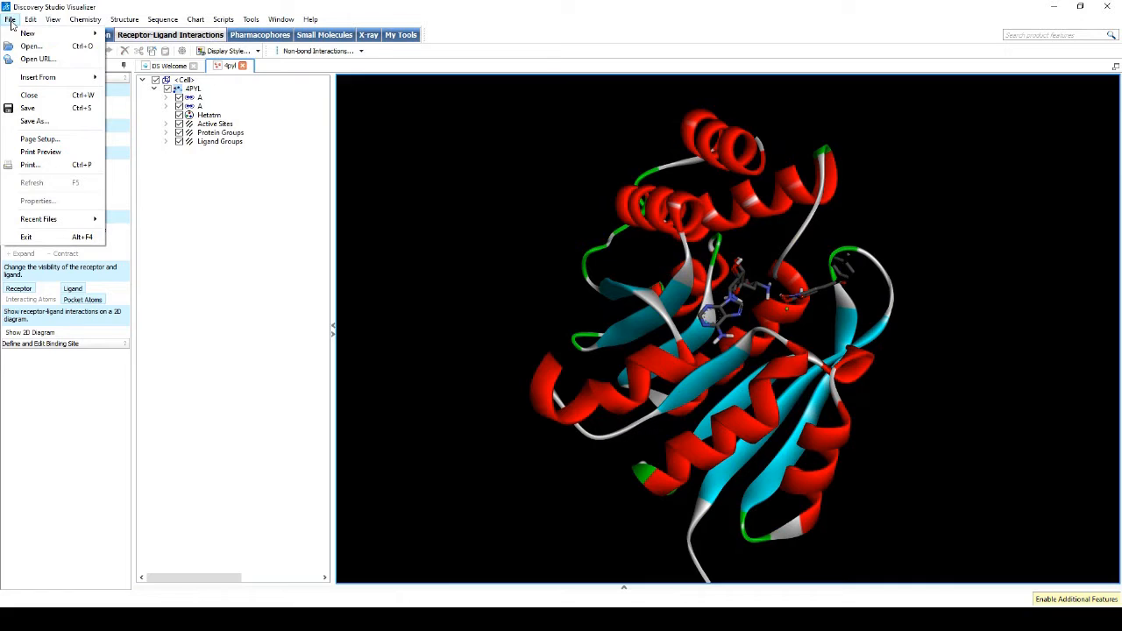
left_click(35, 123)
left_click(163, 283)
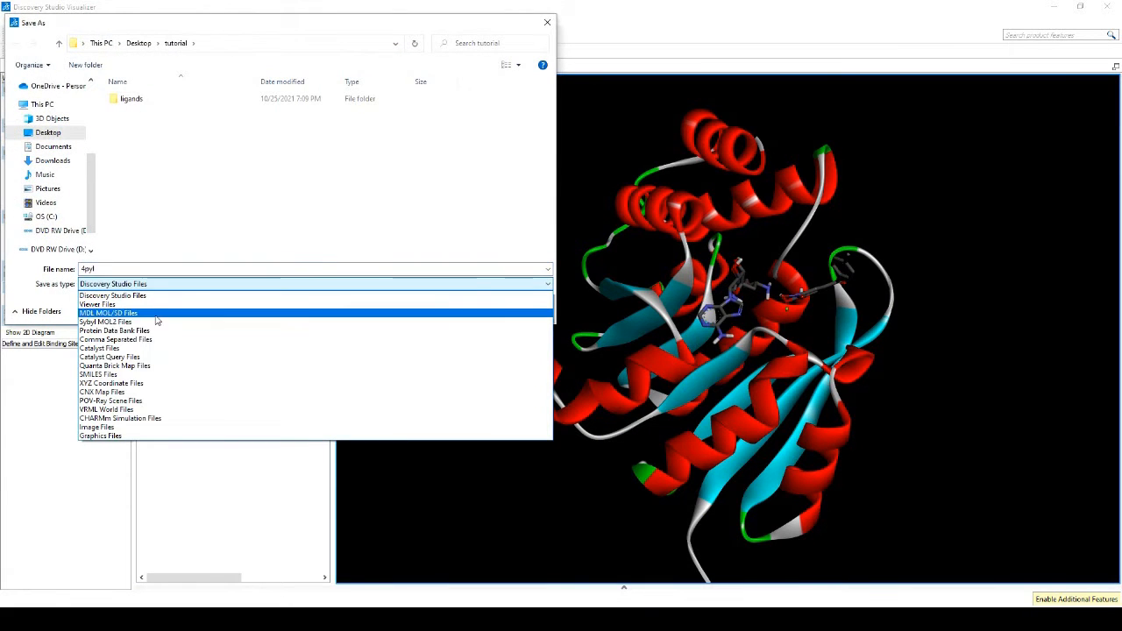
left_click(146, 331)
left_click(140, 269)
type("-protein")
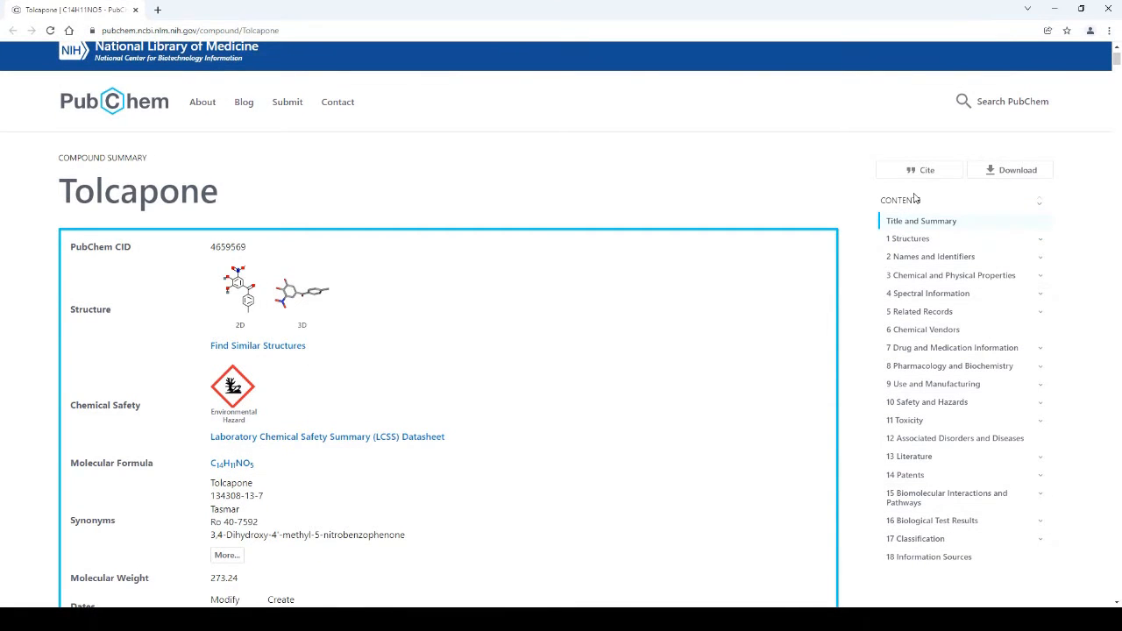
- On the PubChem page for Tolcapone, download the 2D structure as an SDF file
scroll(917, 202, "down", 2)
scroll(916, 205, "down", 7)
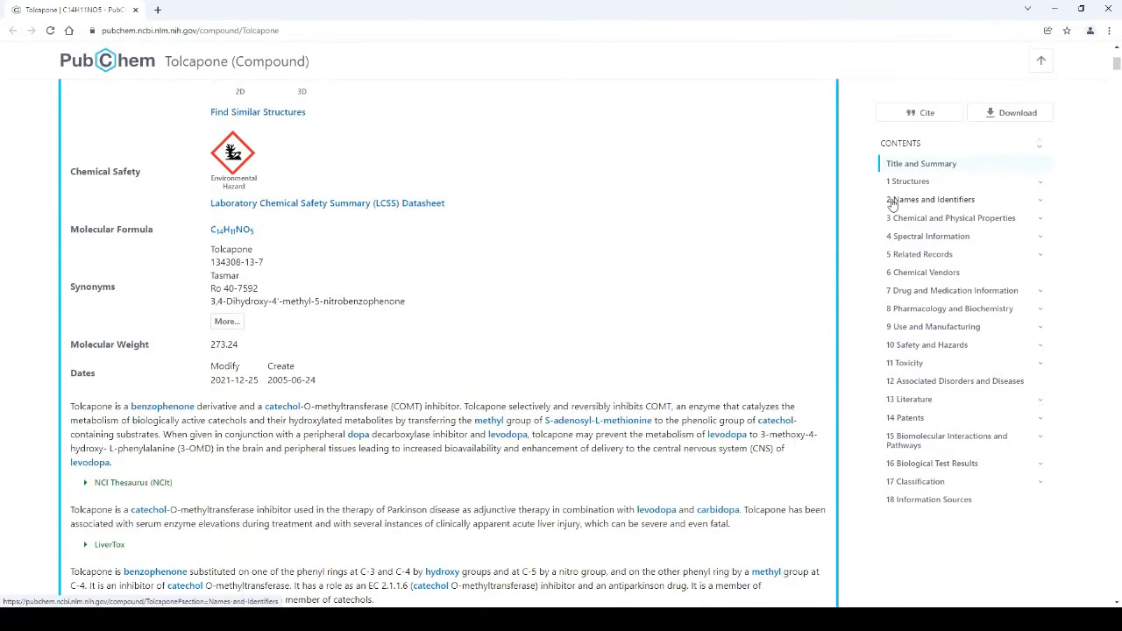
scroll(892, 203, "down", 2)
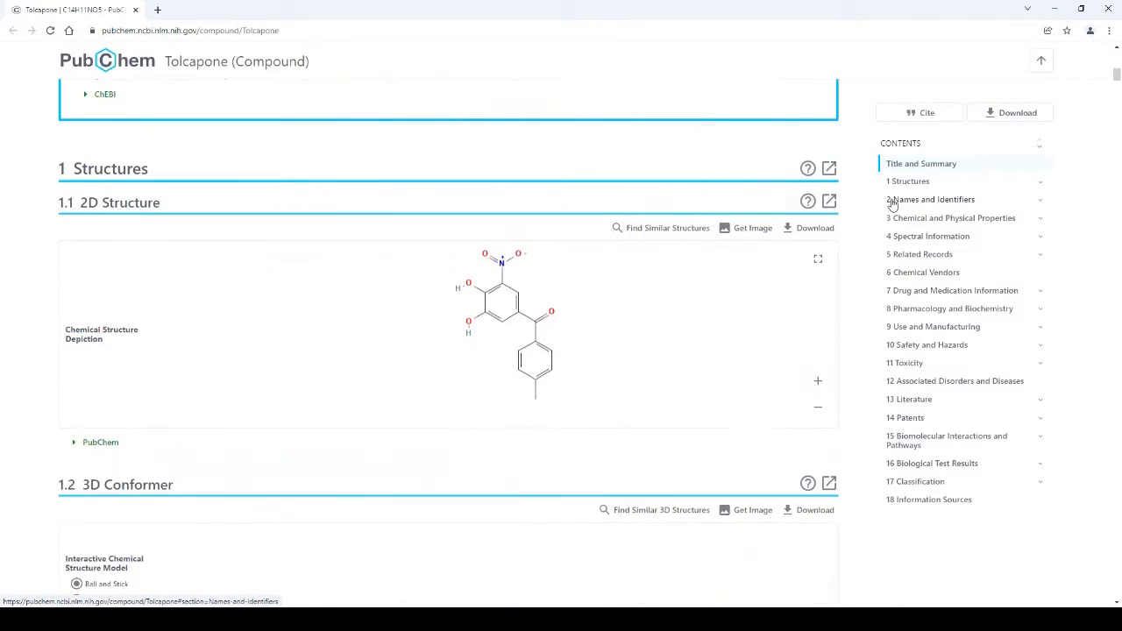
left_click(788, 228)
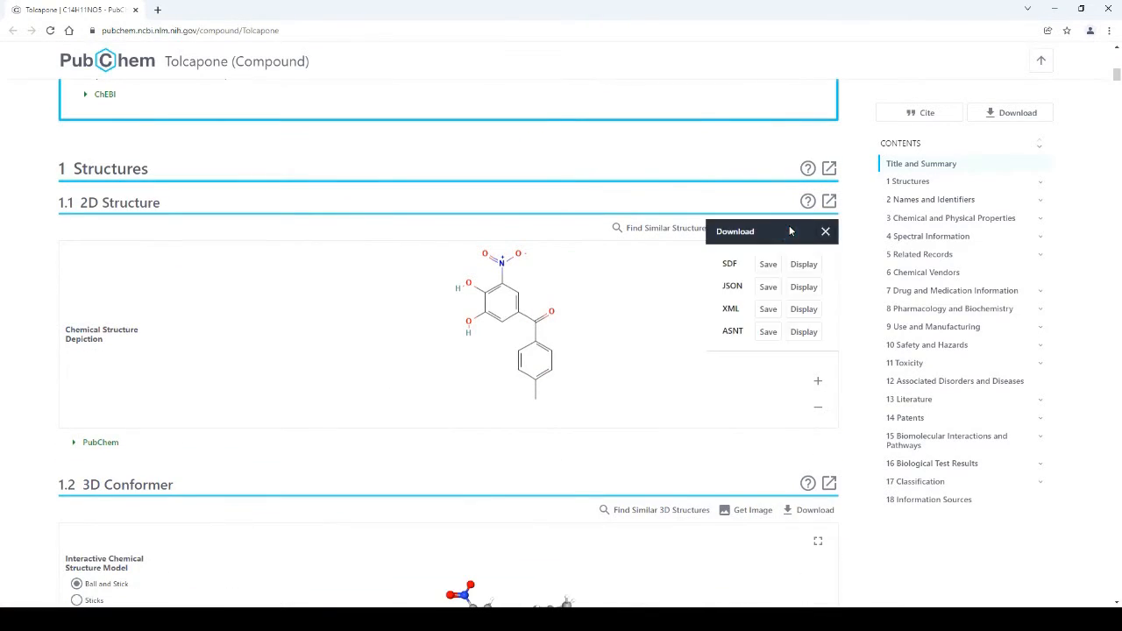
left_click(769, 265)
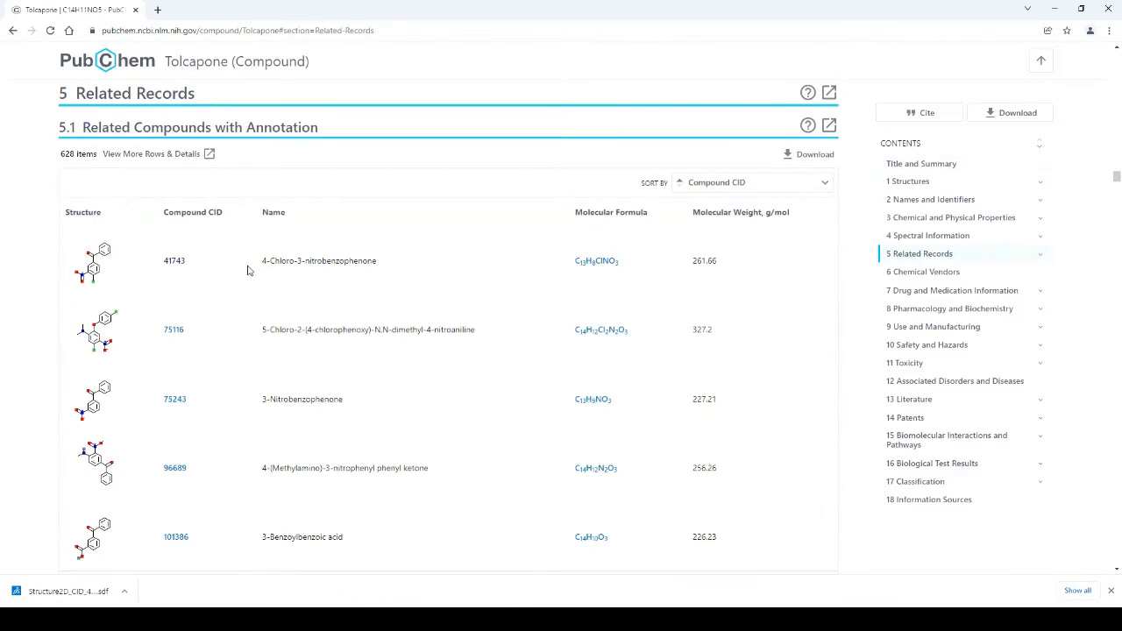
- Open the related compound 4-Chloro-3-nitrobenzophenone (CID 41743) and download its 3D conformer as an SDF file
left_click(174, 260)
scroll(741, 331, "down", 10)
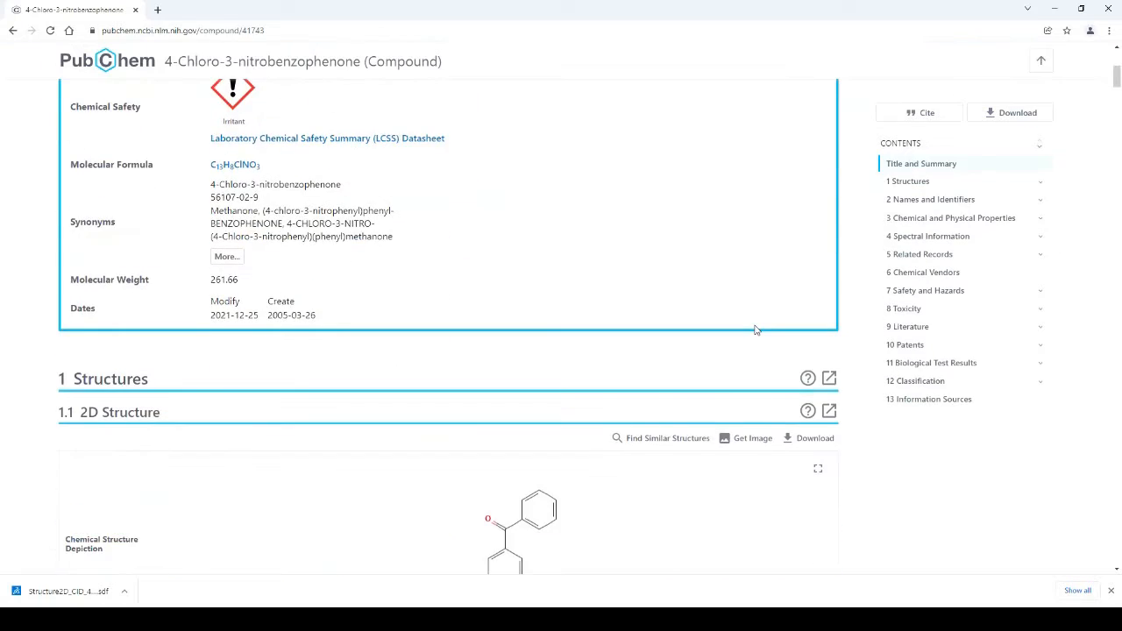
left_click(796, 195)
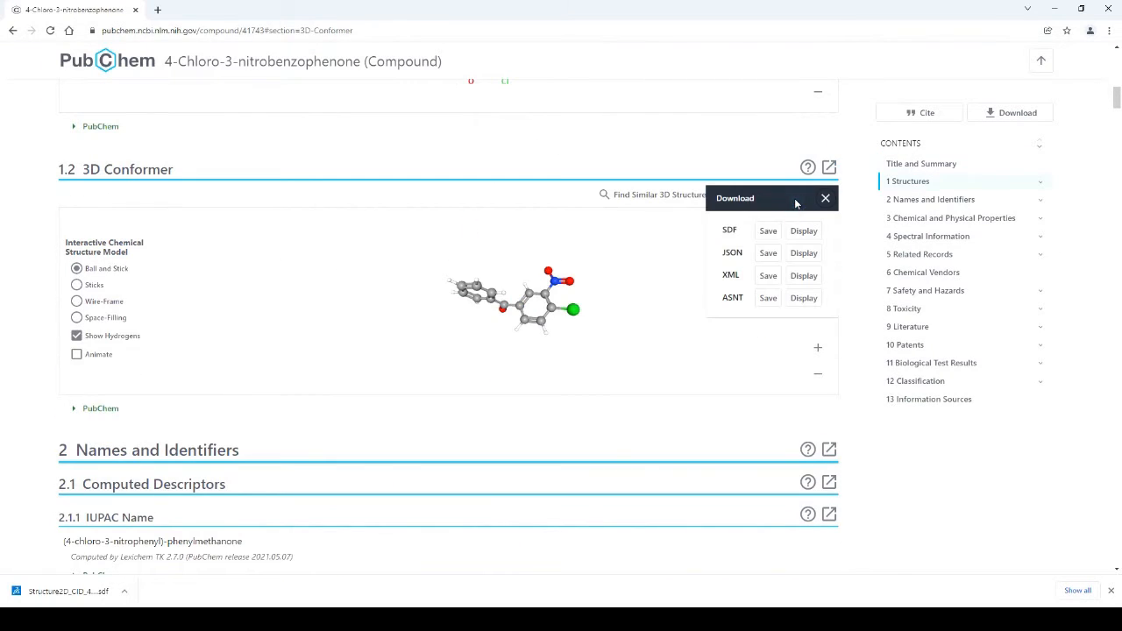
left_click(768, 230)
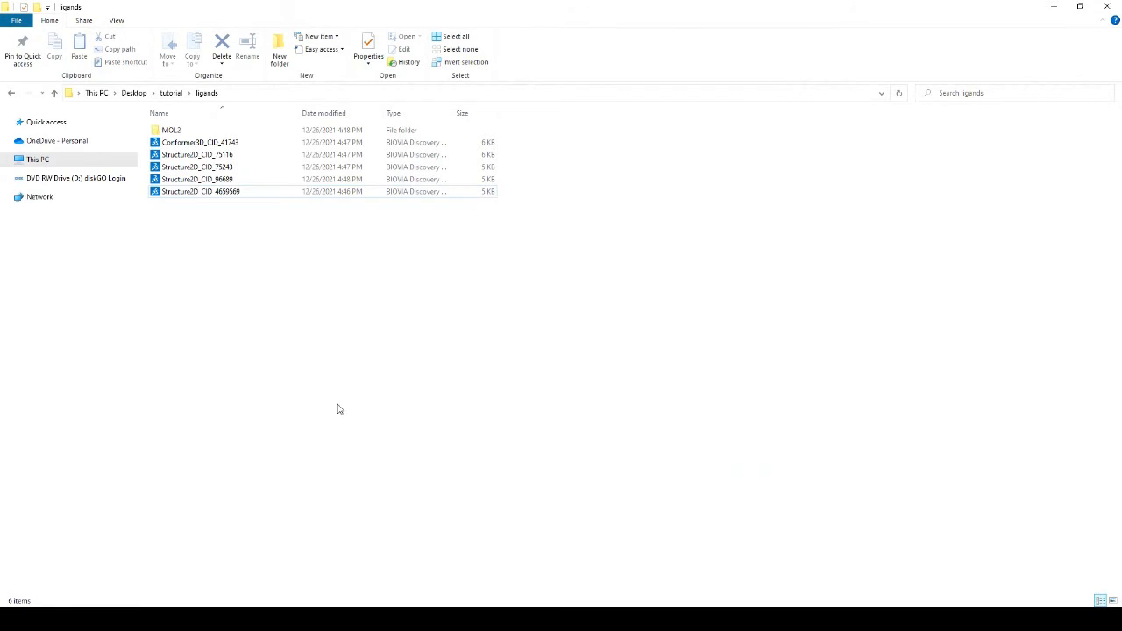
- Open the Structure2D_CID_4659569 ligand in Discovery Studio and save it as a Sybyl MOL2 file named 4659569 in the MOL2 folder
left_click(230, 192)
double_click(233, 192)
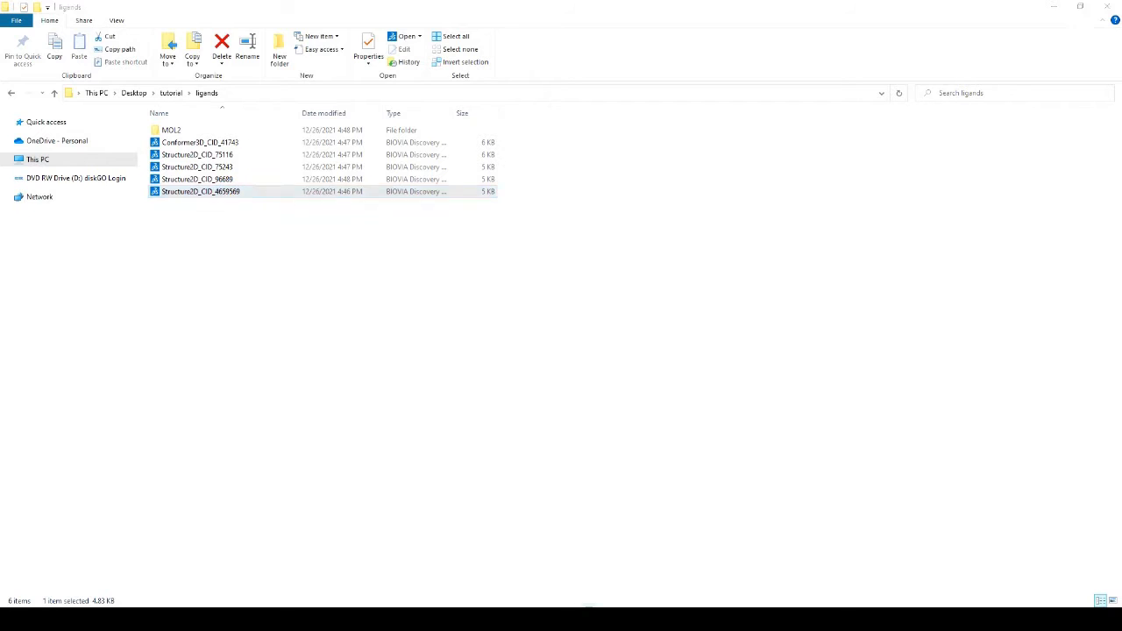
left_click(10, 19)
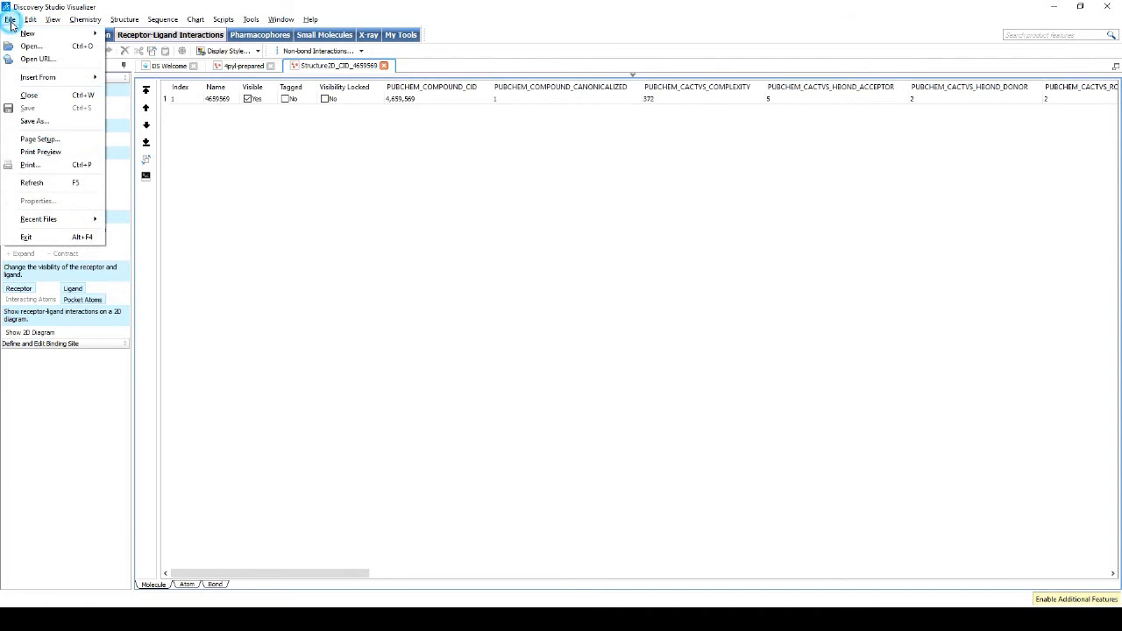
left_click(50, 124)
double_click(126, 98)
left_click(151, 285)
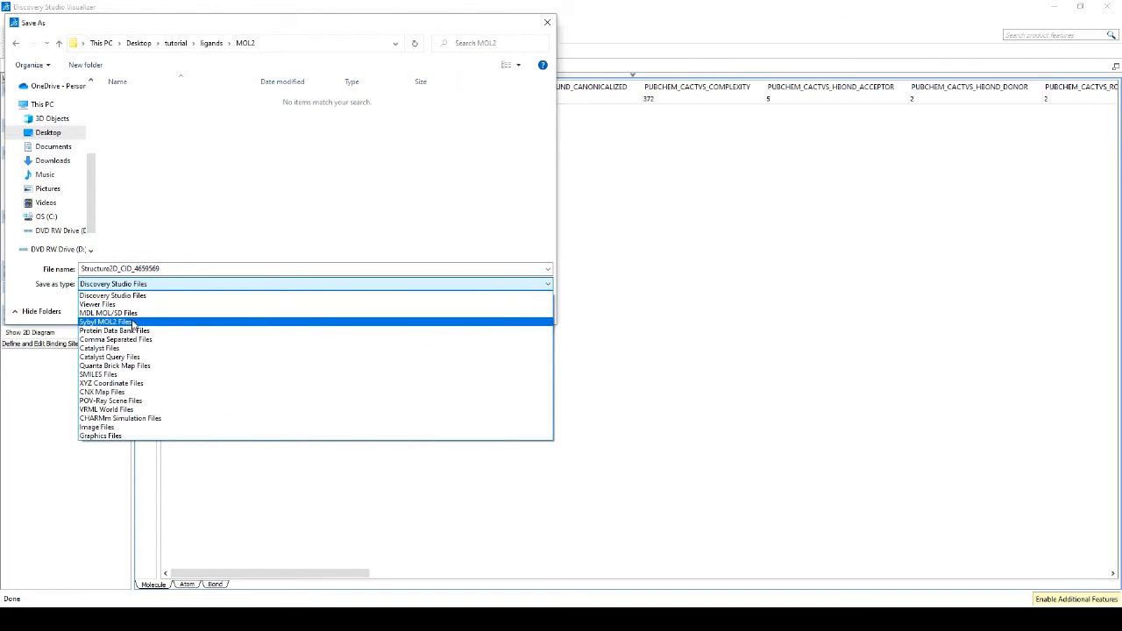
left_click(132, 322)
double_click(133, 269)
left_click_drag(133, 270, 79, 268)
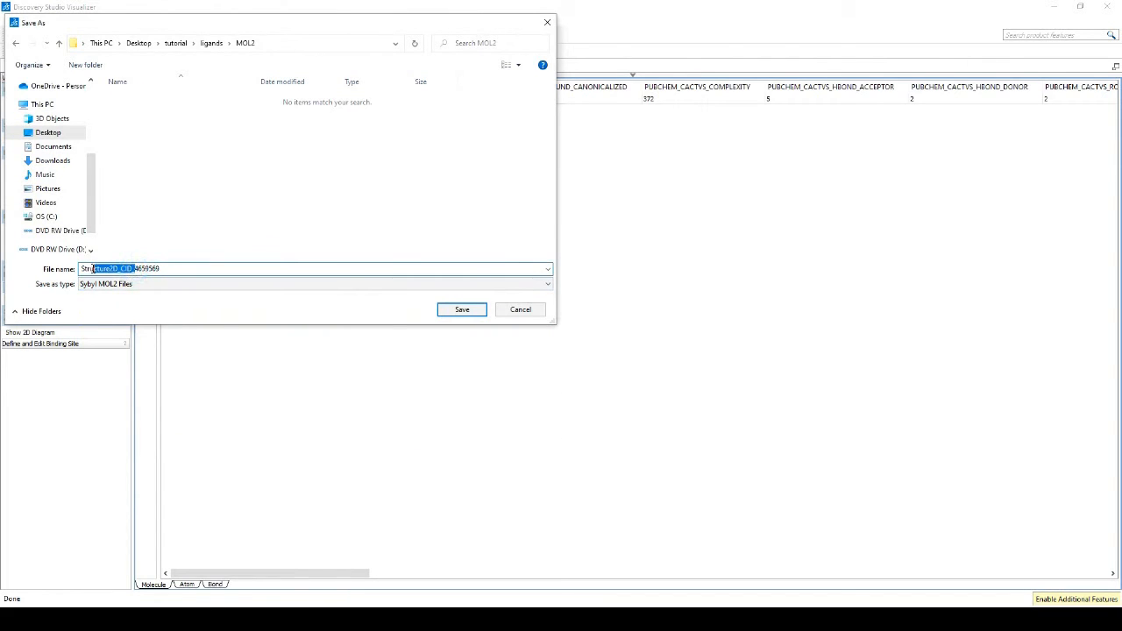
key("BackSpace")
left_click(473, 311)
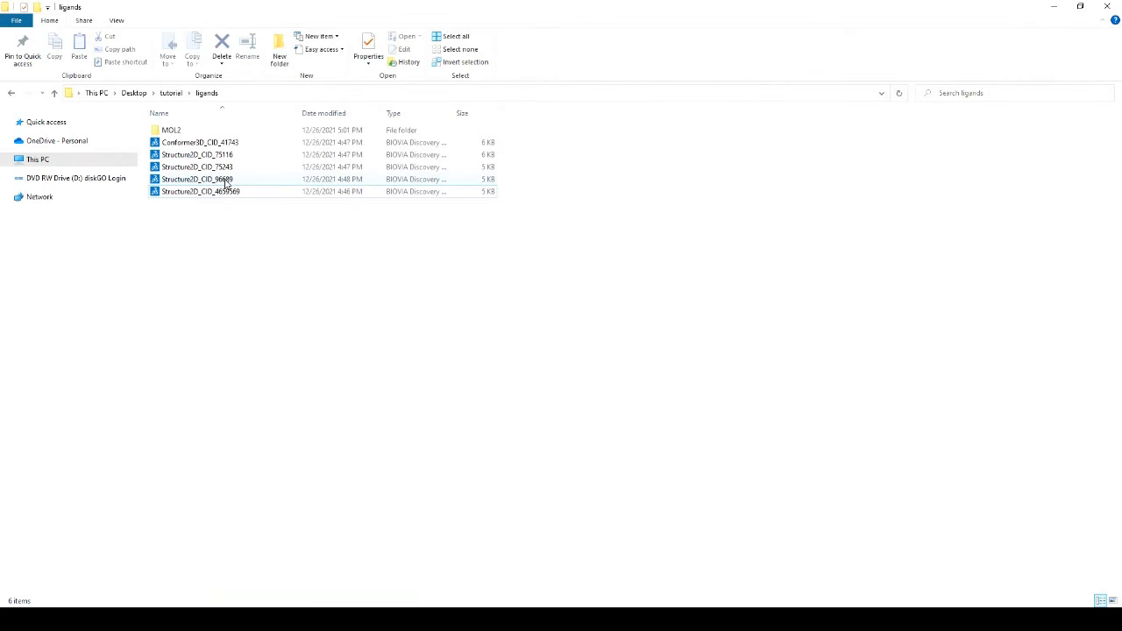
- Open the Structure2D_CID_96689 ligand and save it as a Sybyl MOL2 file named 96689 in the MOL2 folder
double_click(225, 181)
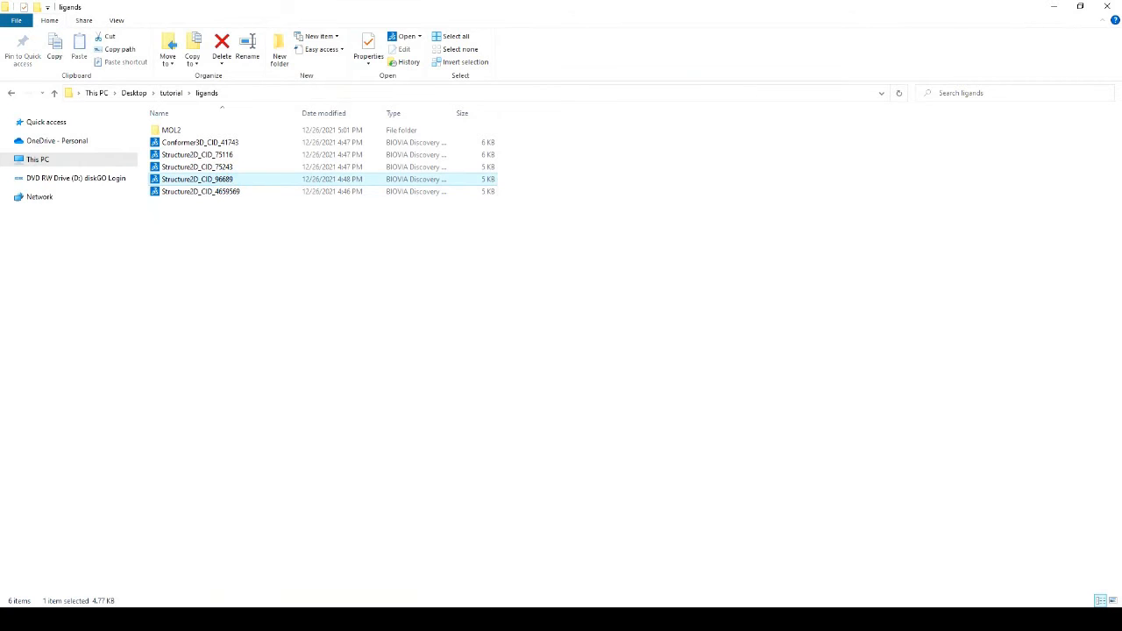
left_click(10, 19)
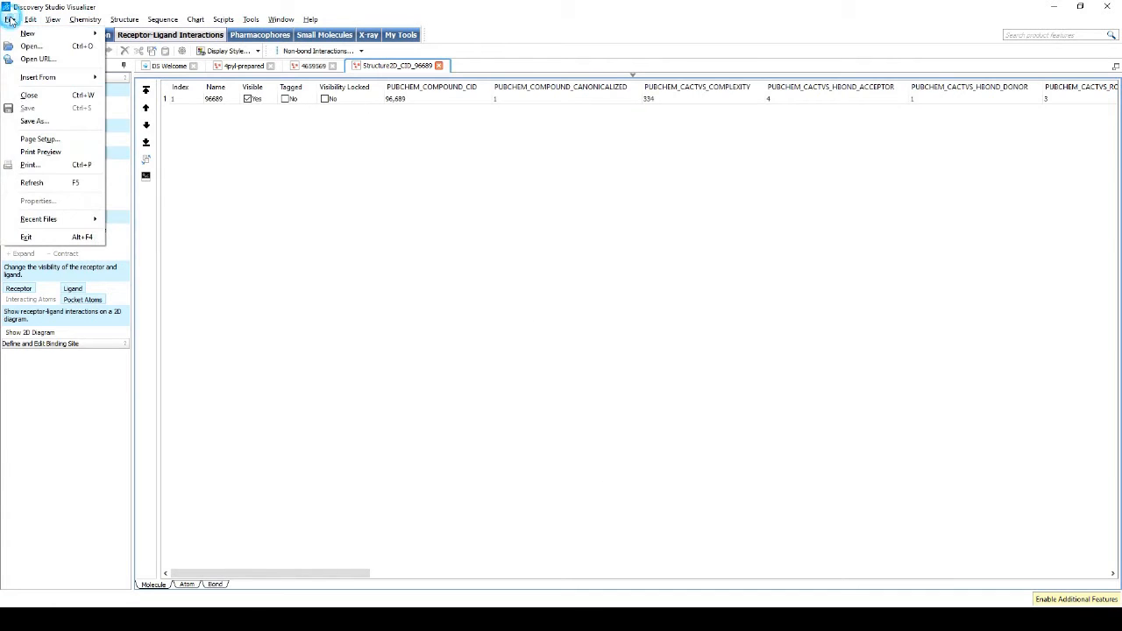
left_click(40, 123)
double_click(130, 100)
left_click(175, 284)
left_click(115, 318)
left_click(135, 267)
left_click_drag(134, 268, 39, 269)
key("BackSpace")
left_click(462, 312)
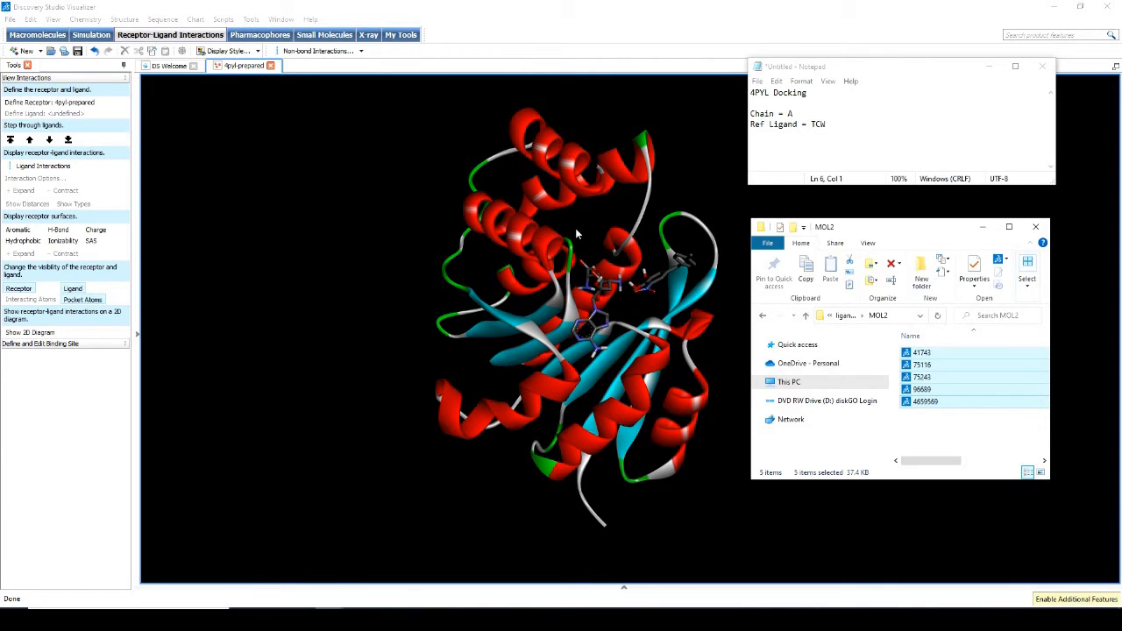
- Review the chain and reference ligand notes in Notepad and the converted ligand files in the MOL2 folder
left_click(774, 70)
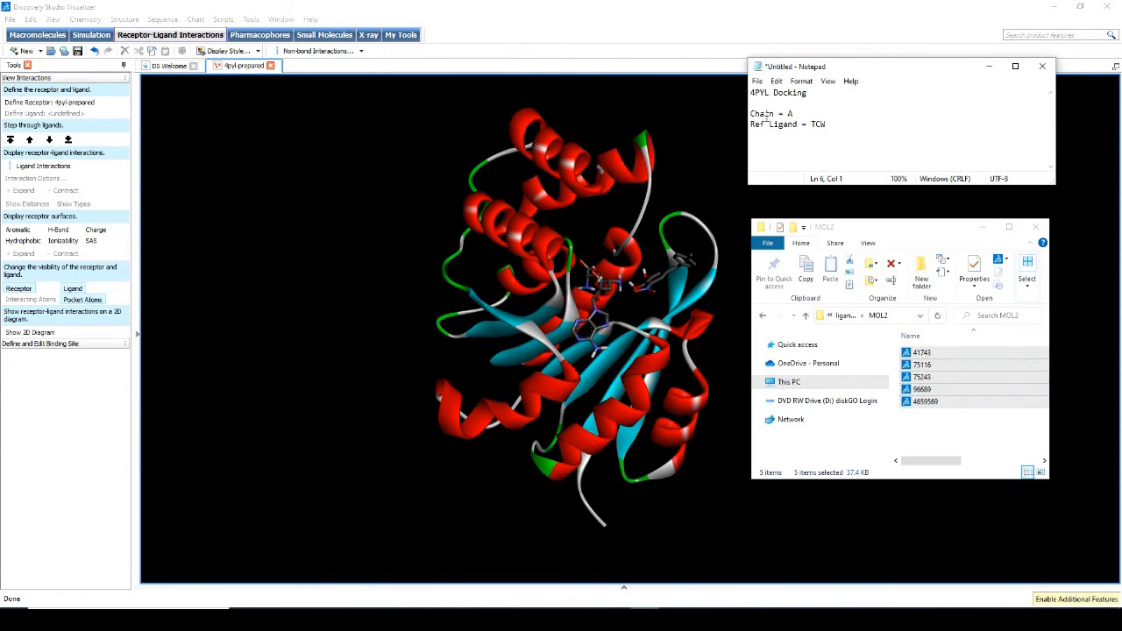
left_click_drag(751, 113, 826, 124)
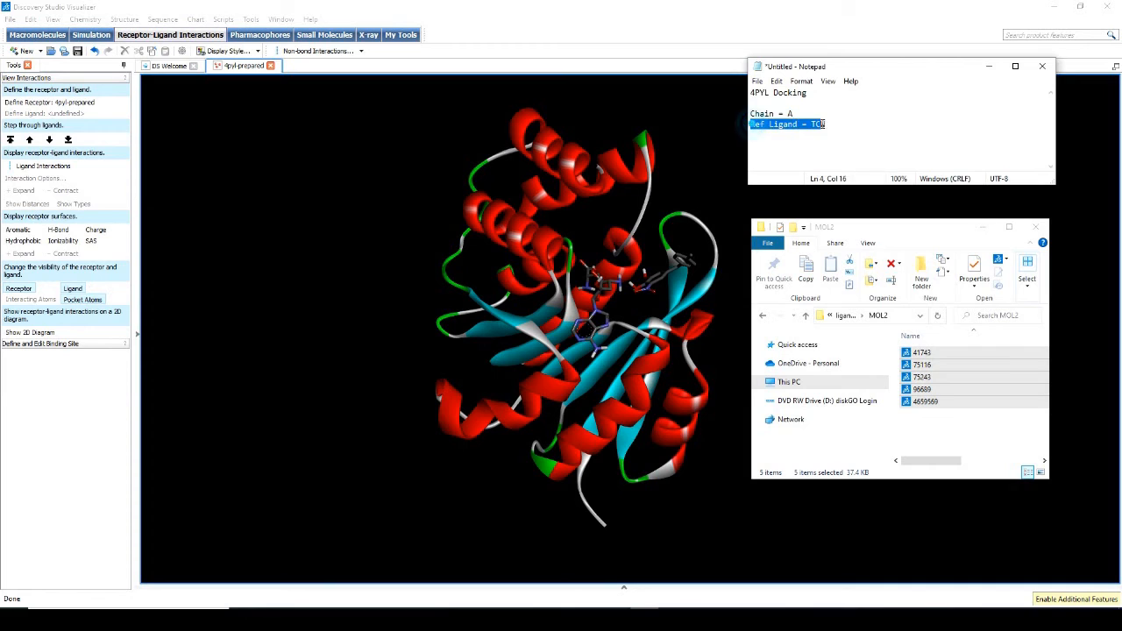
left_click(954, 427)
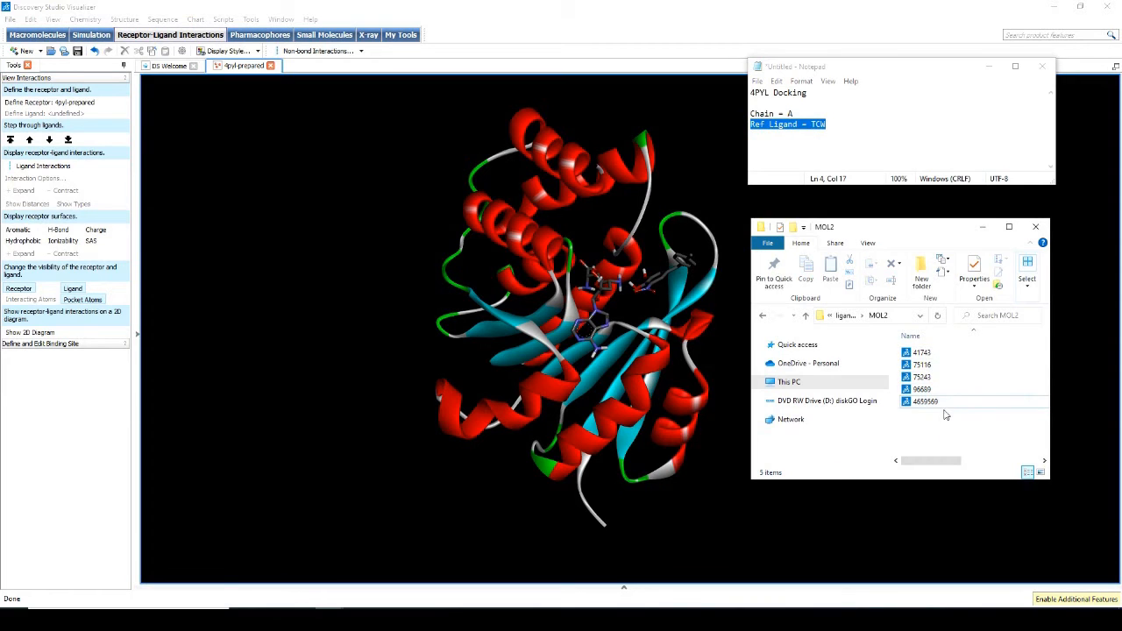
left_click(924, 352)
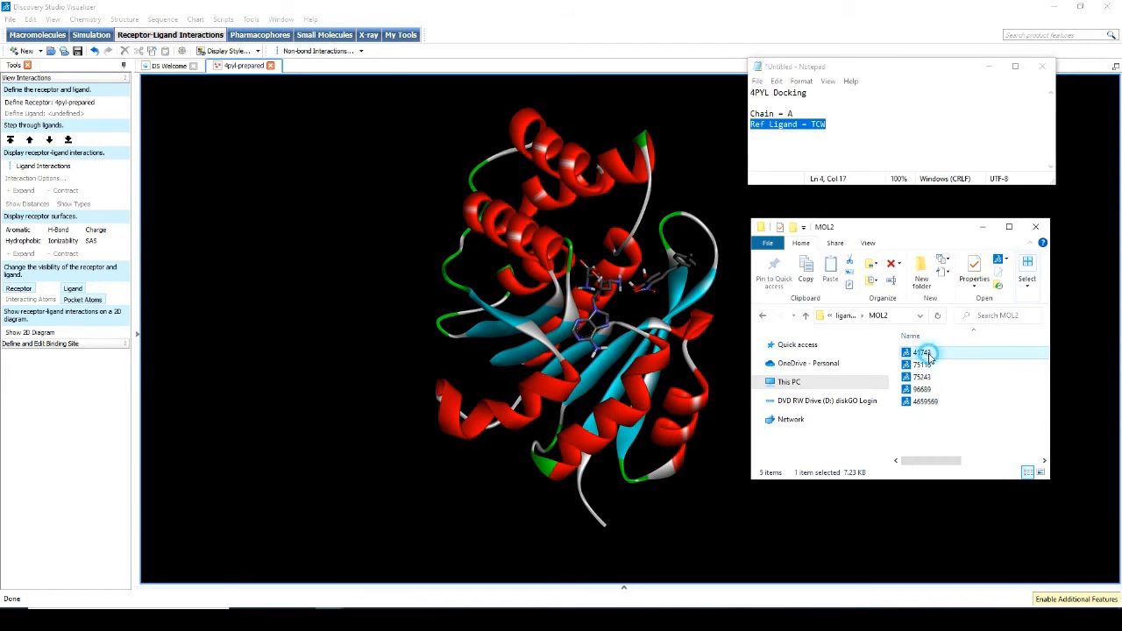
left_click(934, 400, "shift")
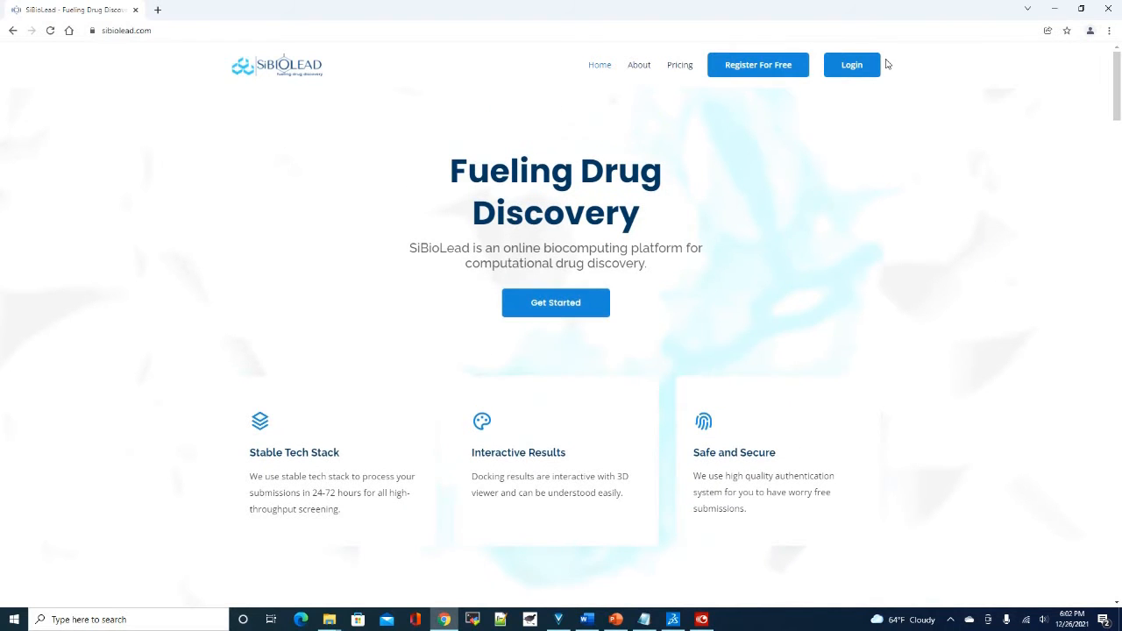
- Switch to the SiBioLead website in Chrome, log in and open a new SiBDock task
left_click(863, 67)
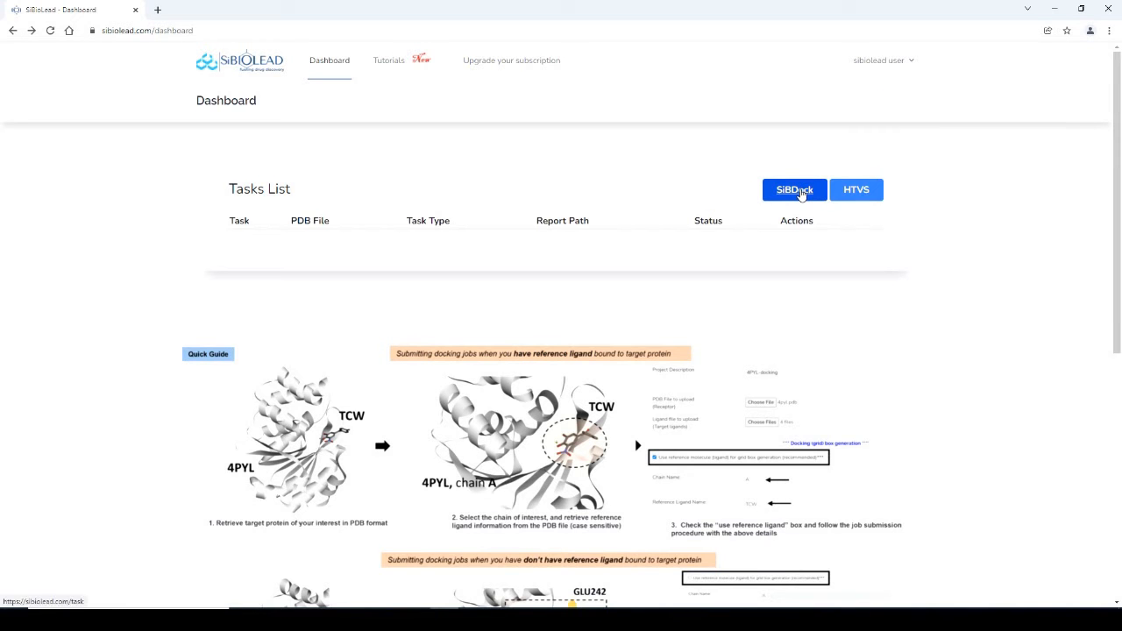
left_click(800, 191)
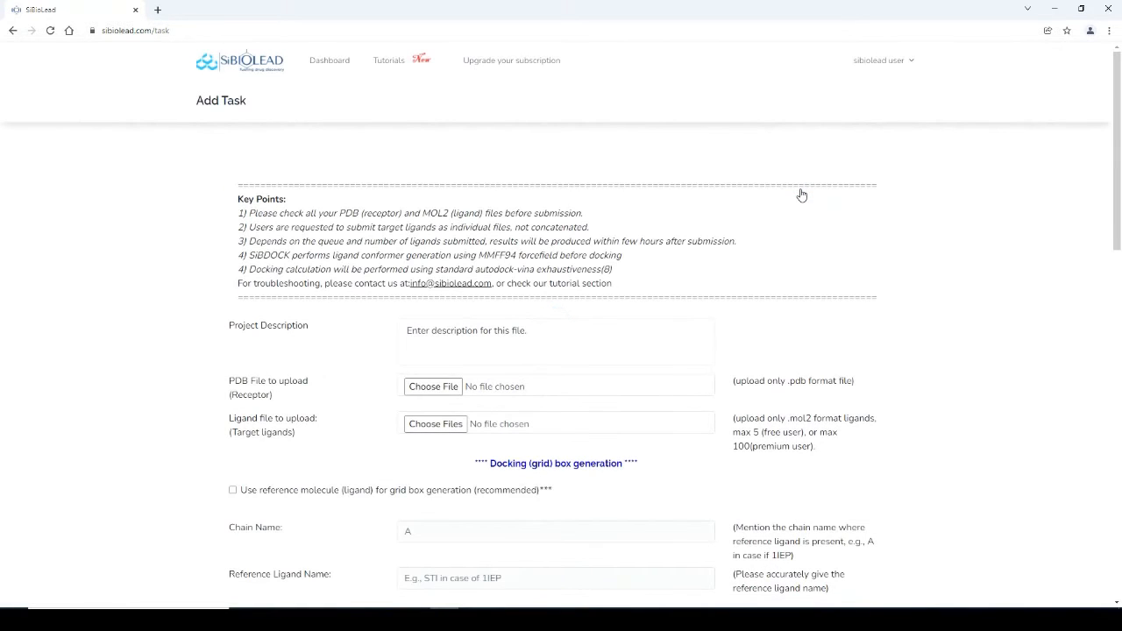
scroll(801, 194, "down", 2)
left_click_drag(249, 94, 621, 95)
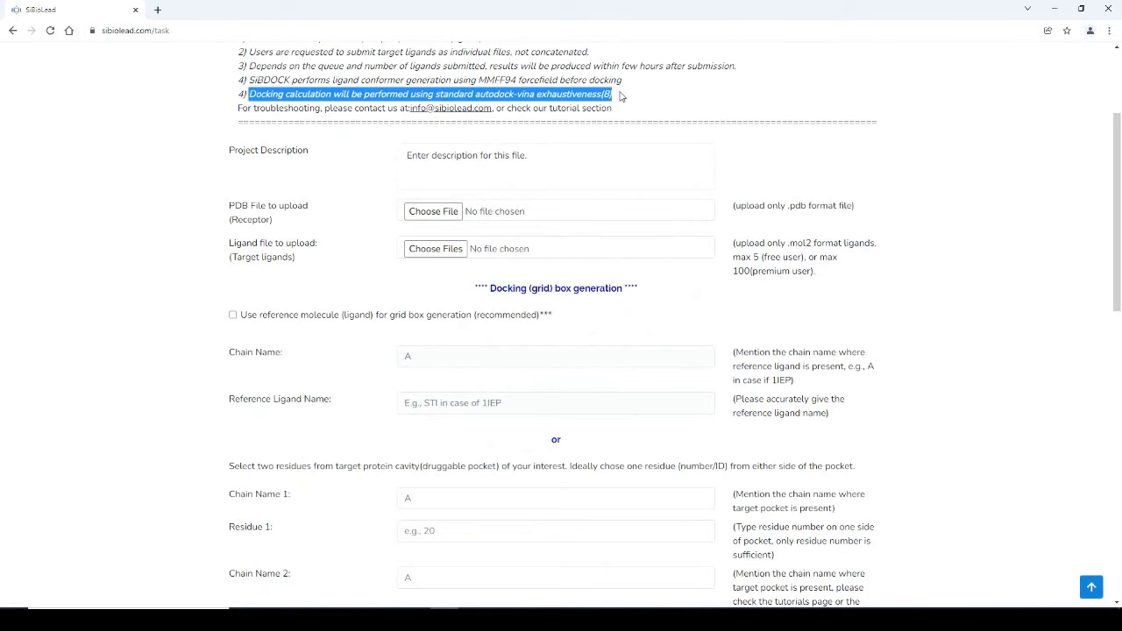
- Describe the project as "4PYL Docking" and upload 4pyl-prepared.pdb as the receptor file
left_click(500, 155)
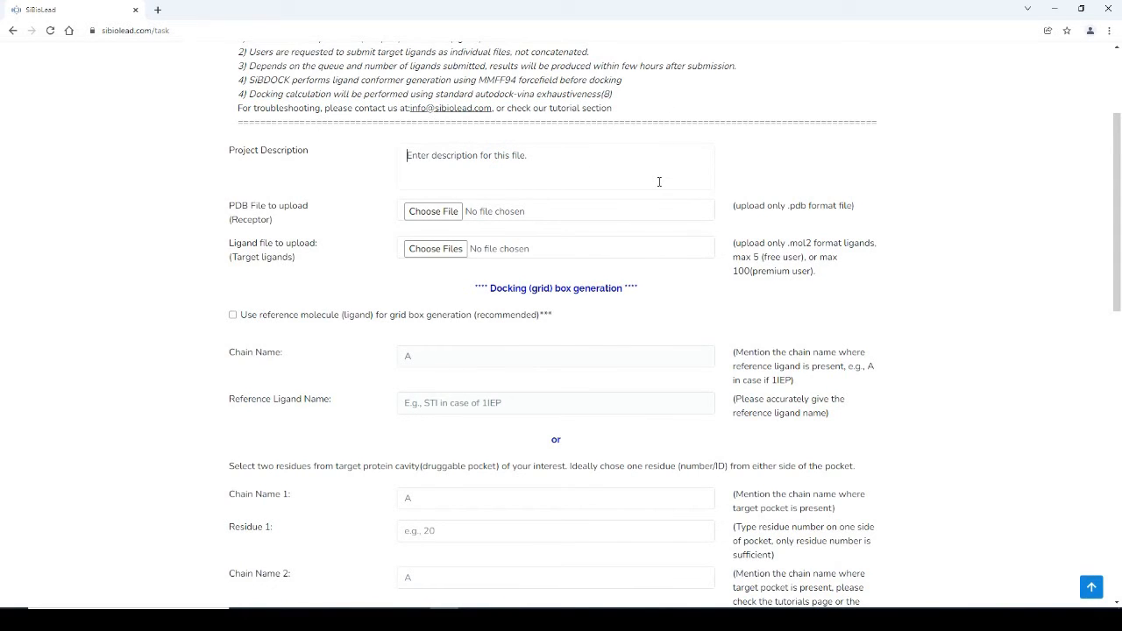
type("4PYL Docking")
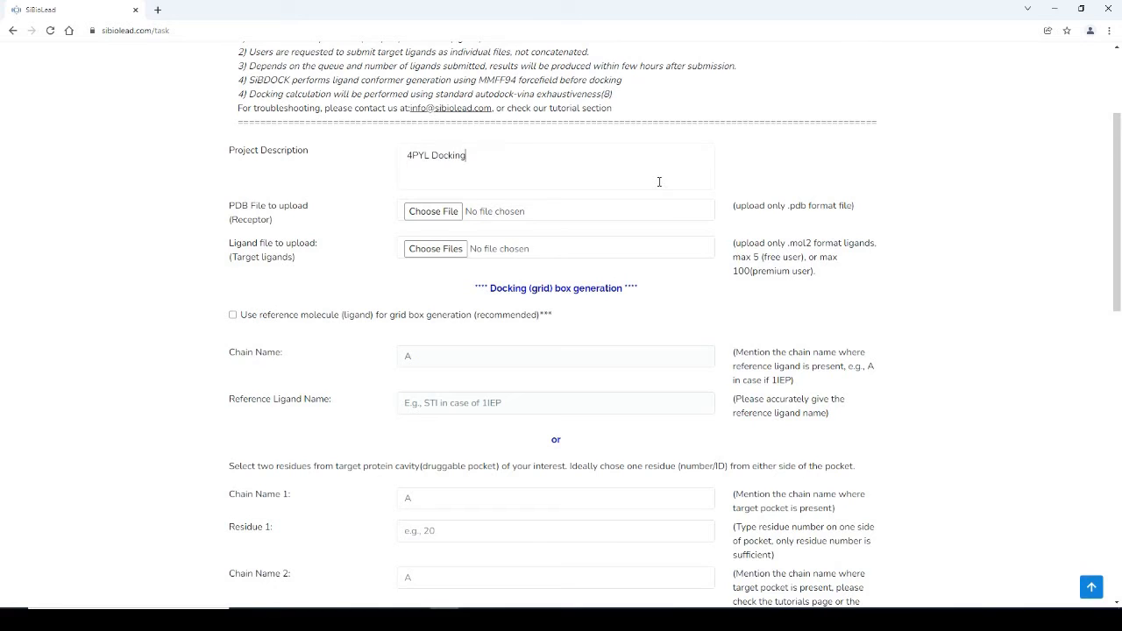
left_click(429, 212)
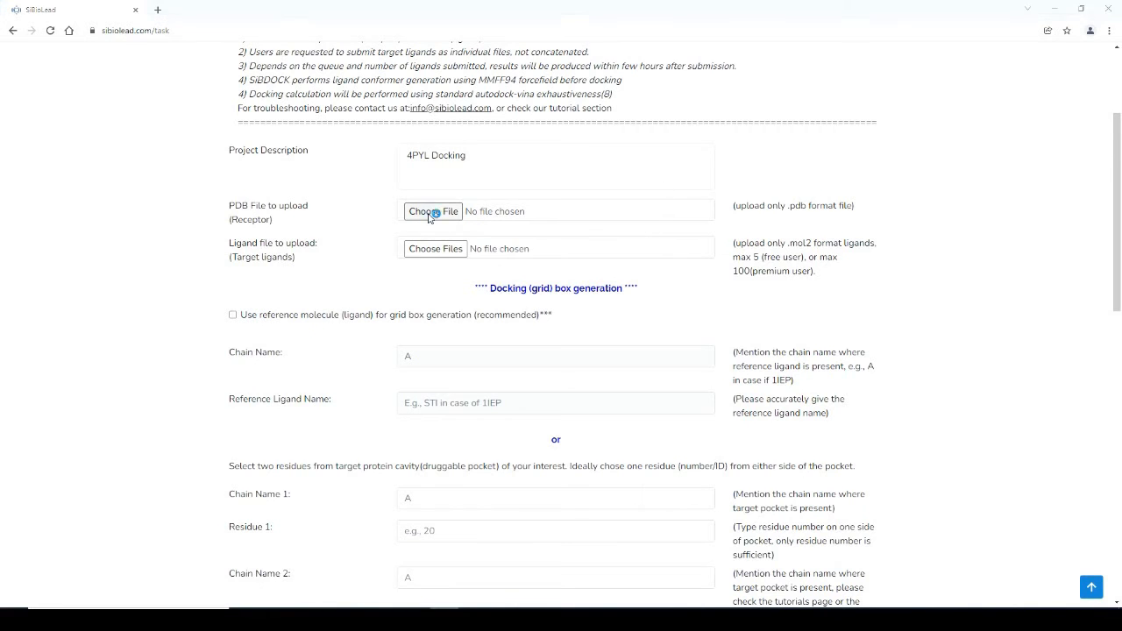
double_click(144, 111)
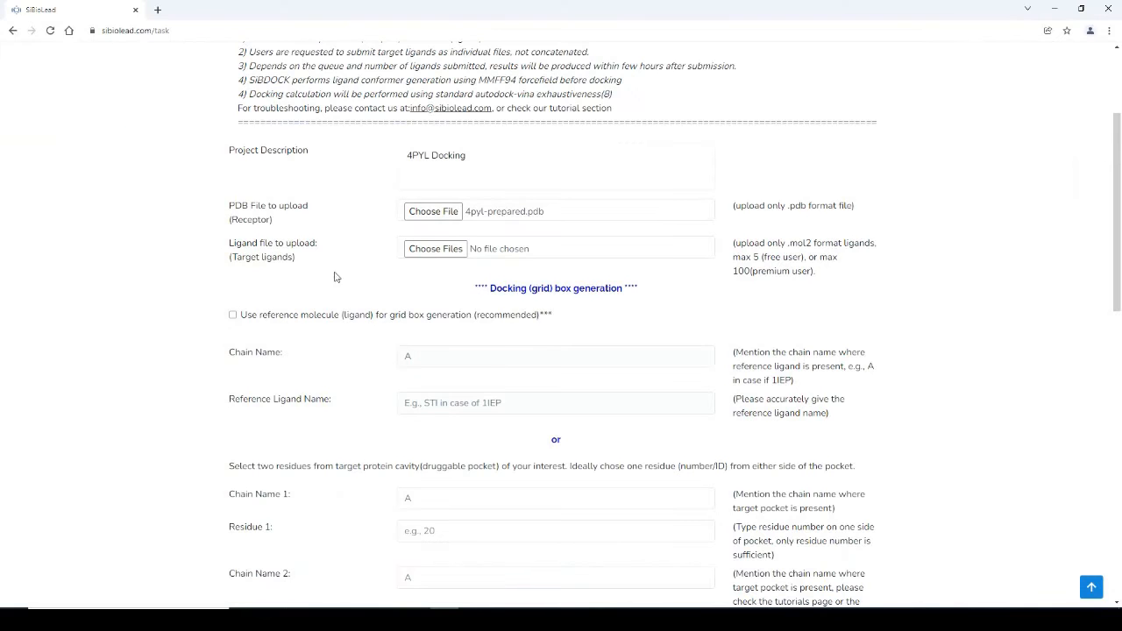
- Upload the target ligands 41743, 75116, 75243, 96689 and 4659569 from the ligands/MOL2 folder
left_click(433, 251)
double_click(134, 87)
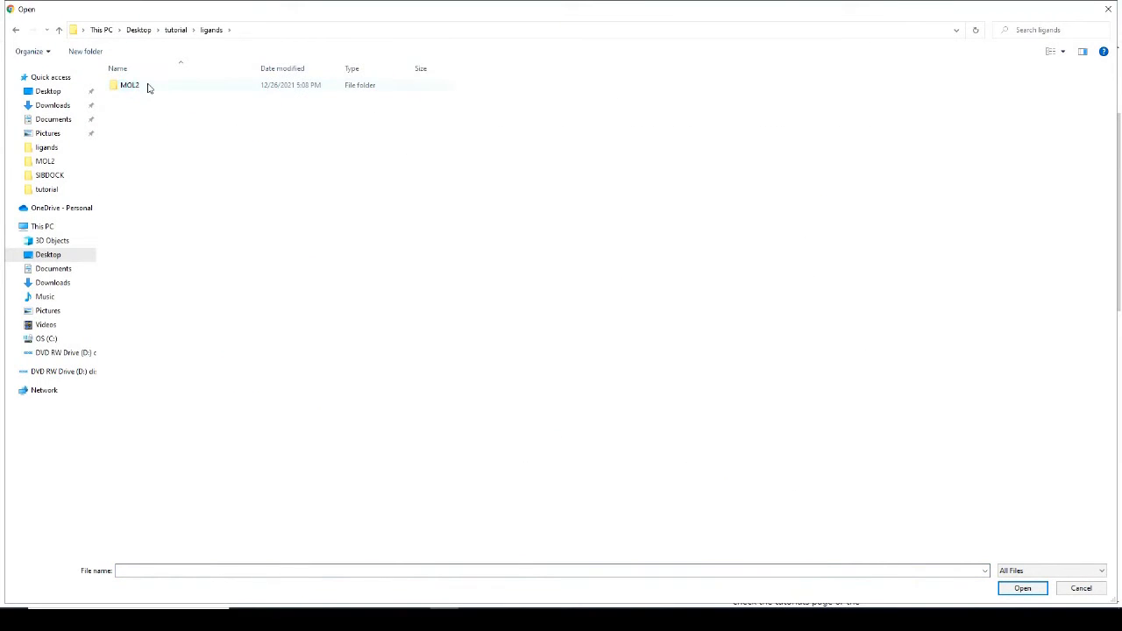
double_click(145, 85)
left_click_drag(147, 84, 151, 133)
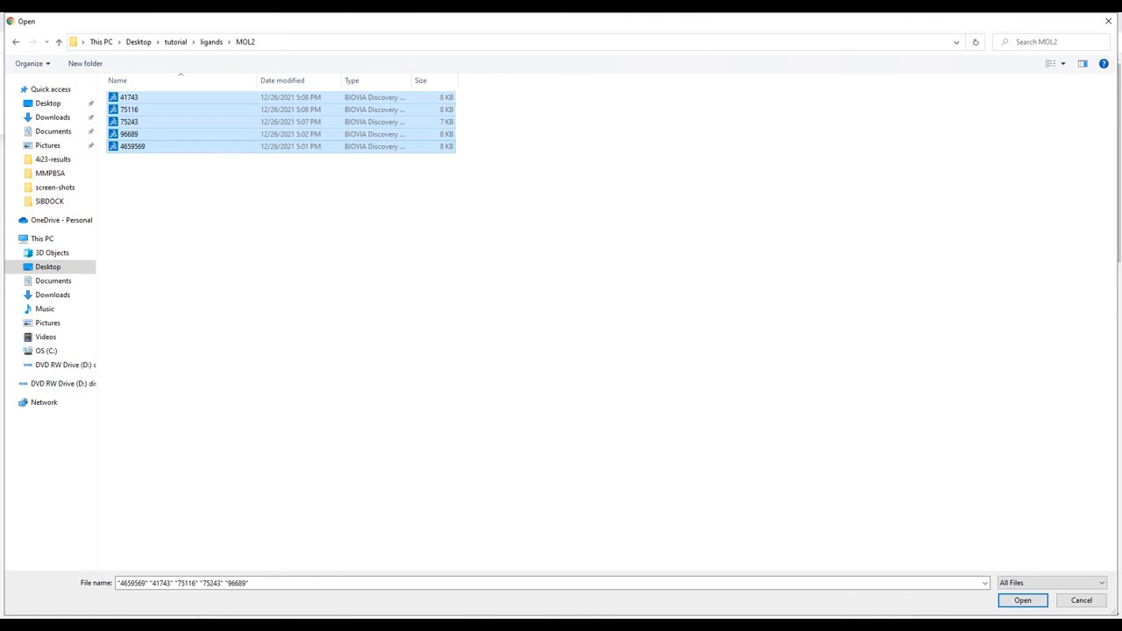
left_click(1032, 596)
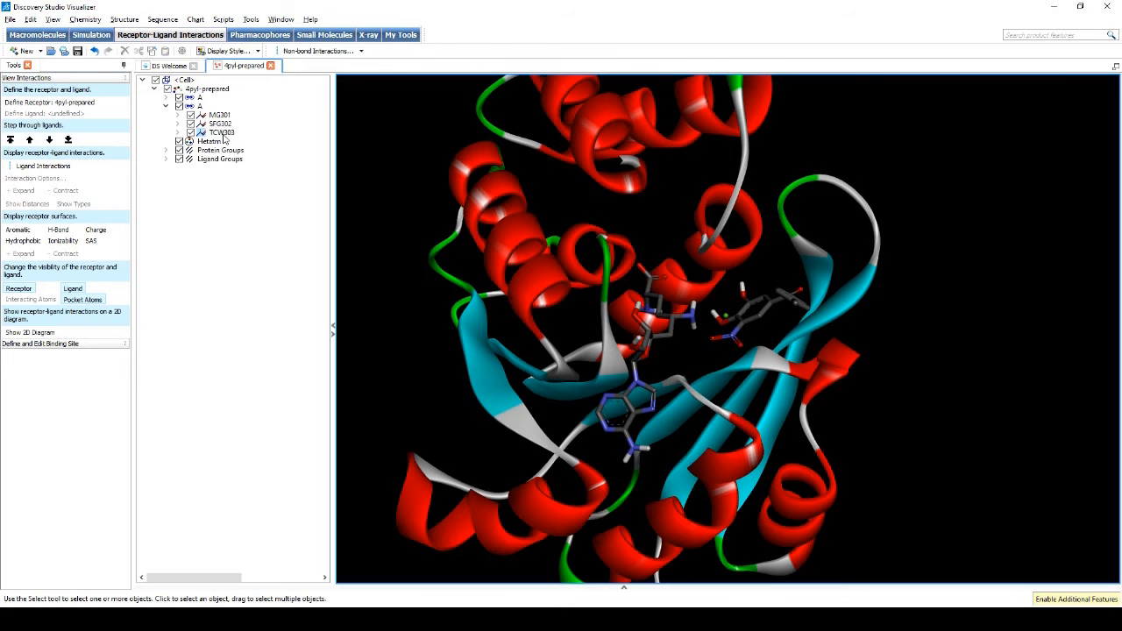
- In Discovery Studio, examine the bound TCW303 reference ligand and its position in the 4pyl-prepared structure
left_click(1031, 383)
right_click_drag(1029, 379, 1040, 388)
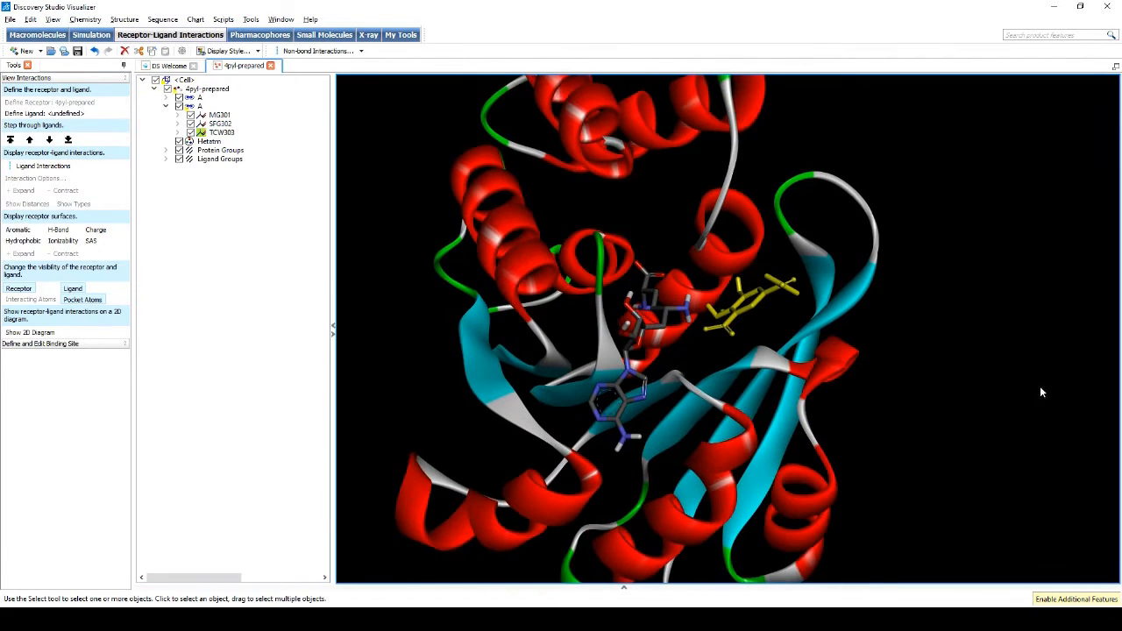
scroll(851, 354, "up", 3)
mouse_move(880, 347)
right_mouse_down()
mouse_move(893, 369)
mouse_move(880, 367)
right_mouse_up()
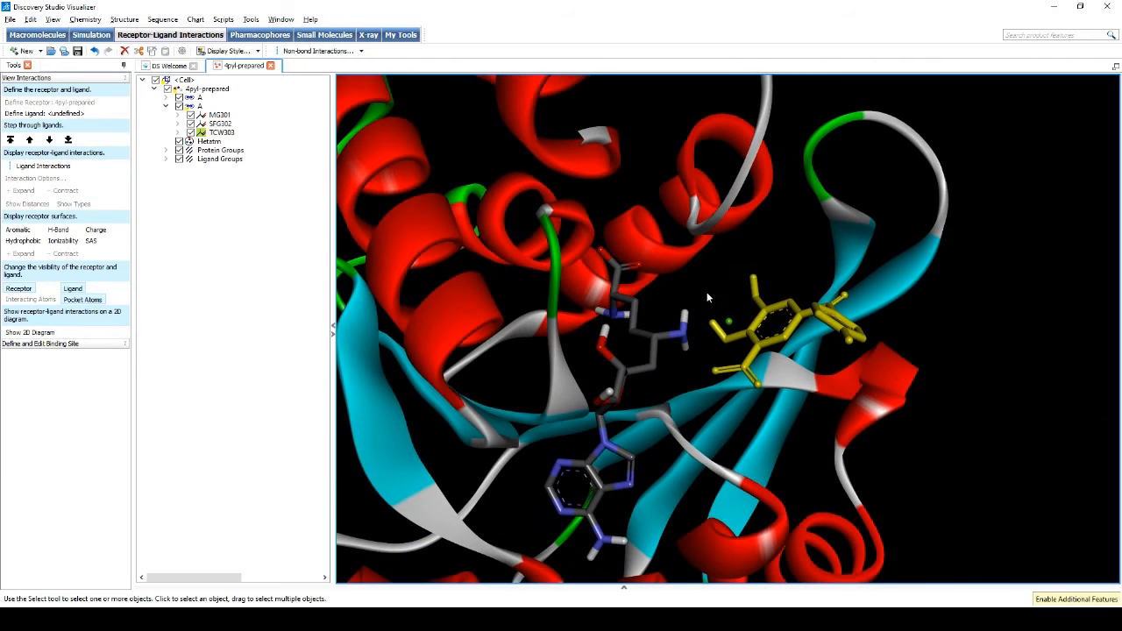
left_click(221, 132)
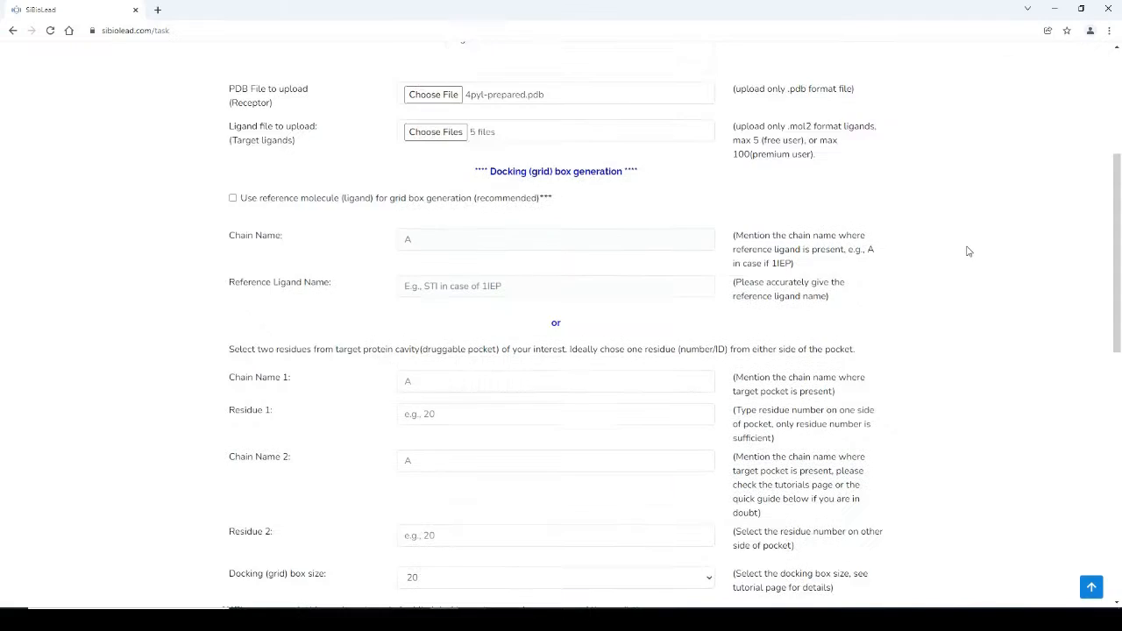
- Back on the SiBDock form, use the reference molecule for grid box generation with chain A and reference ligand TCW
scroll(967, 251, "down", 1)
left_click(233, 141)
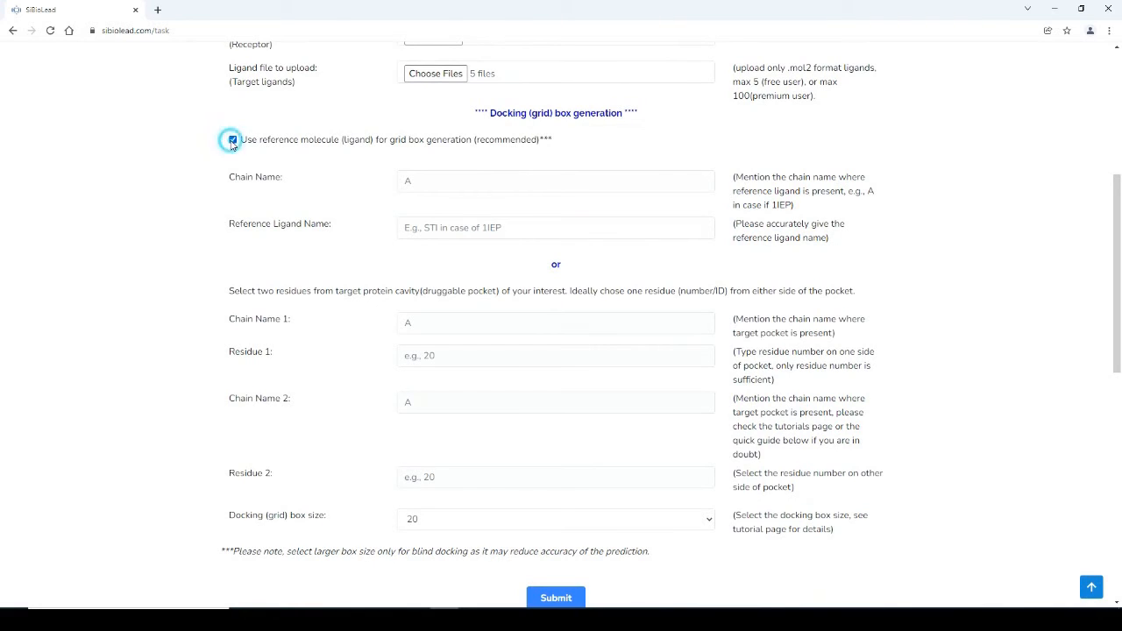
left_click(451, 187)
left_click(442, 208)
left_click(471, 224)
type("TCW")
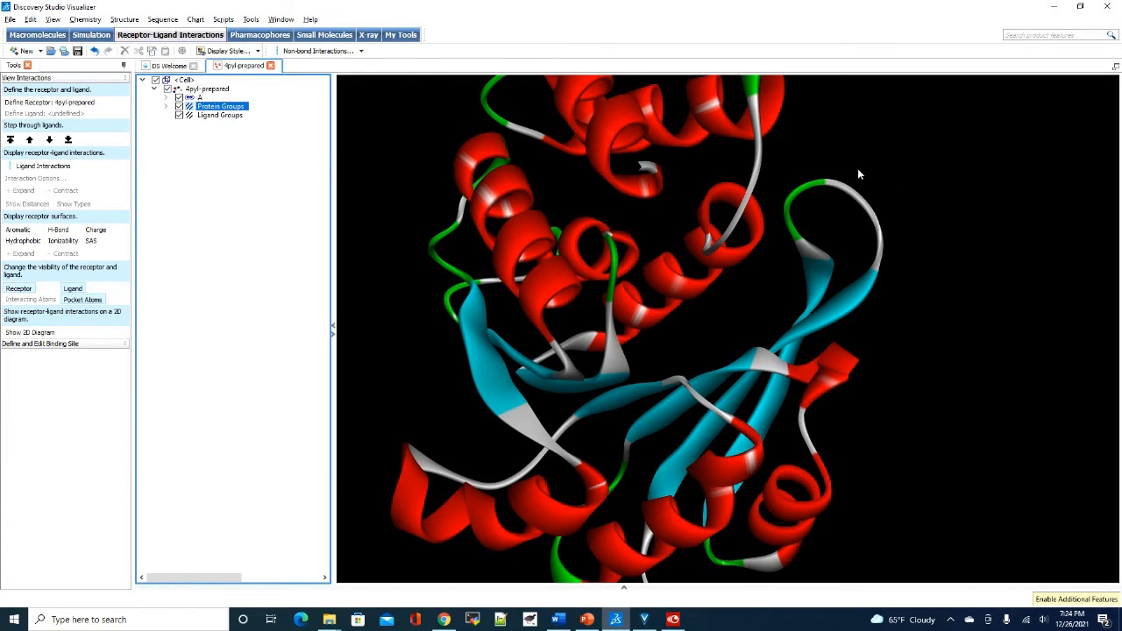
- In Discovery Studio, lasso the binding pocket region of the ligand-free 4pyl-prepared protein to examine where the cavity lies
left_click(811, 164)
mouse_move(811, 163)
left_mouse_down()
mouse_move(702, 202)
mouse_move(679, 313)
mouse_move(739, 410)
mouse_move(873, 398)
left_mouse_up()
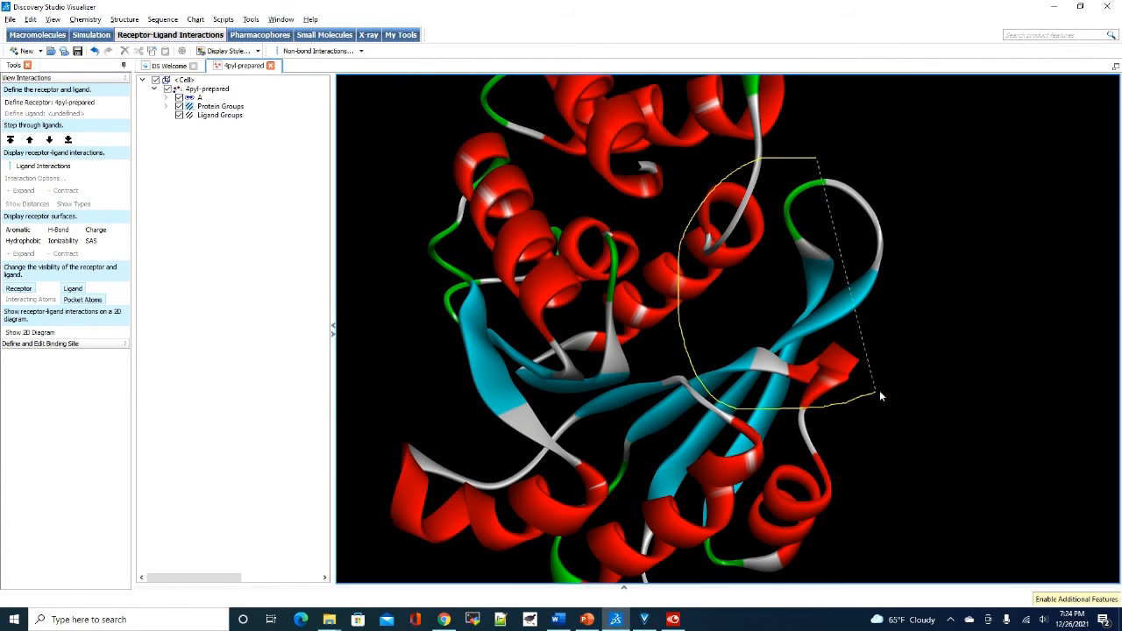
left_click_drag(941, 289, 946, 195)
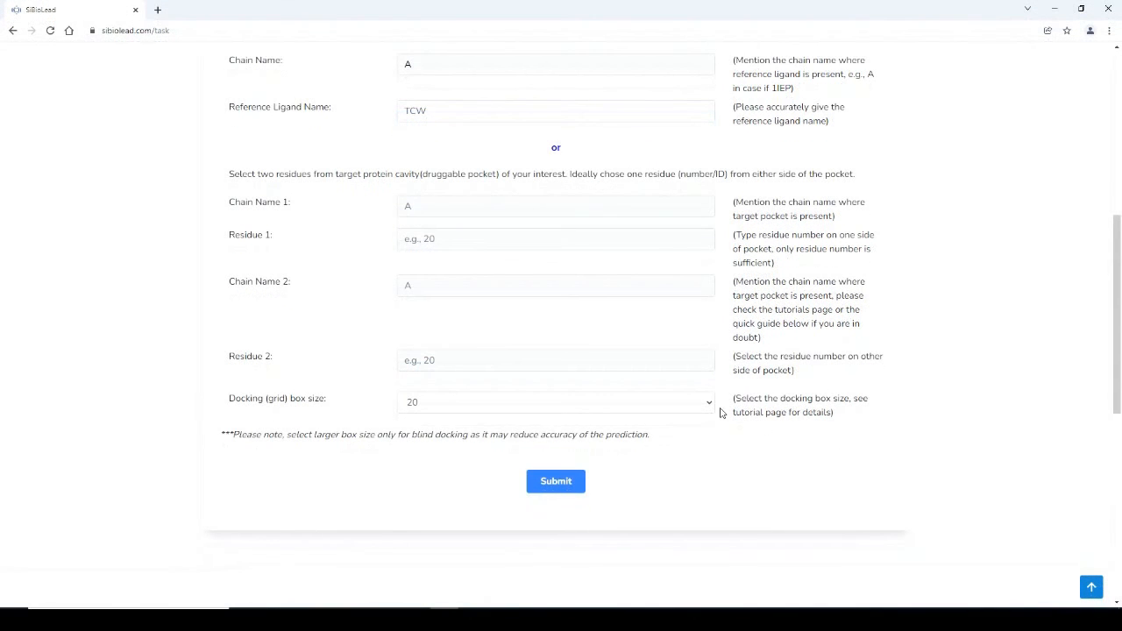
- Keep the docking grid box size at 20 on the SiBDock form and submit the docking task
left_click(709, 415)
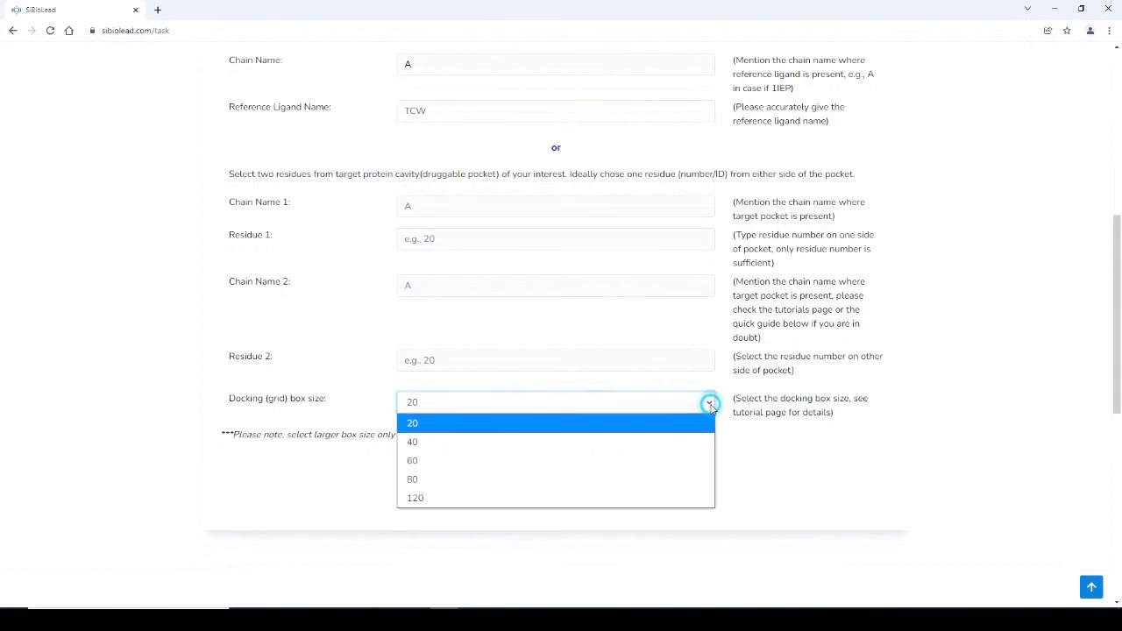
left_click(710, 403)
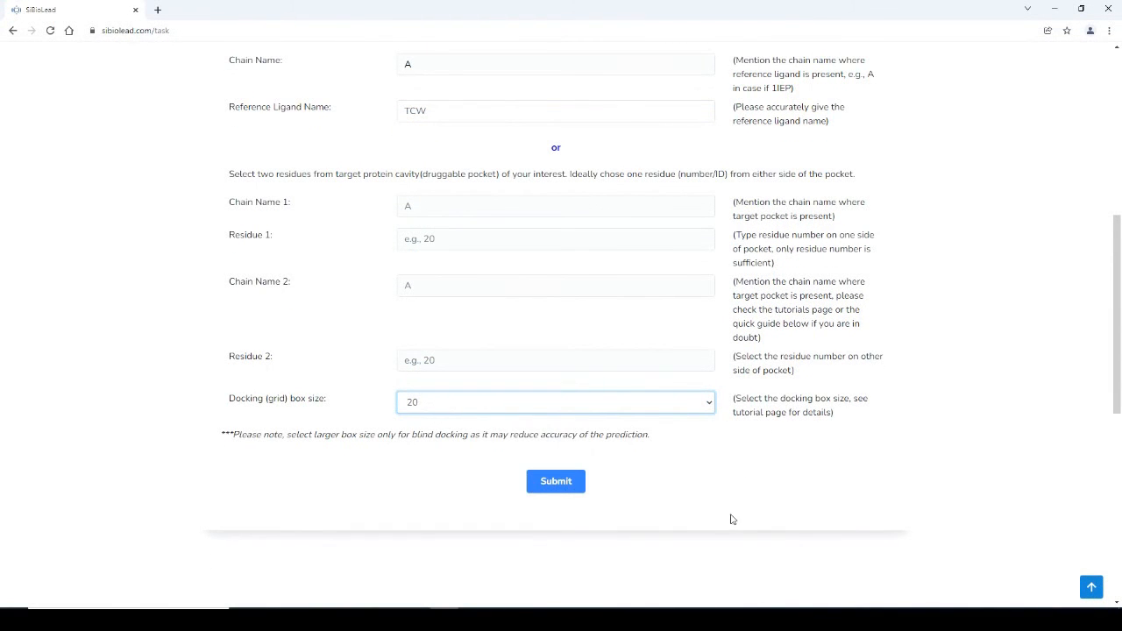
left_click(556, 490)
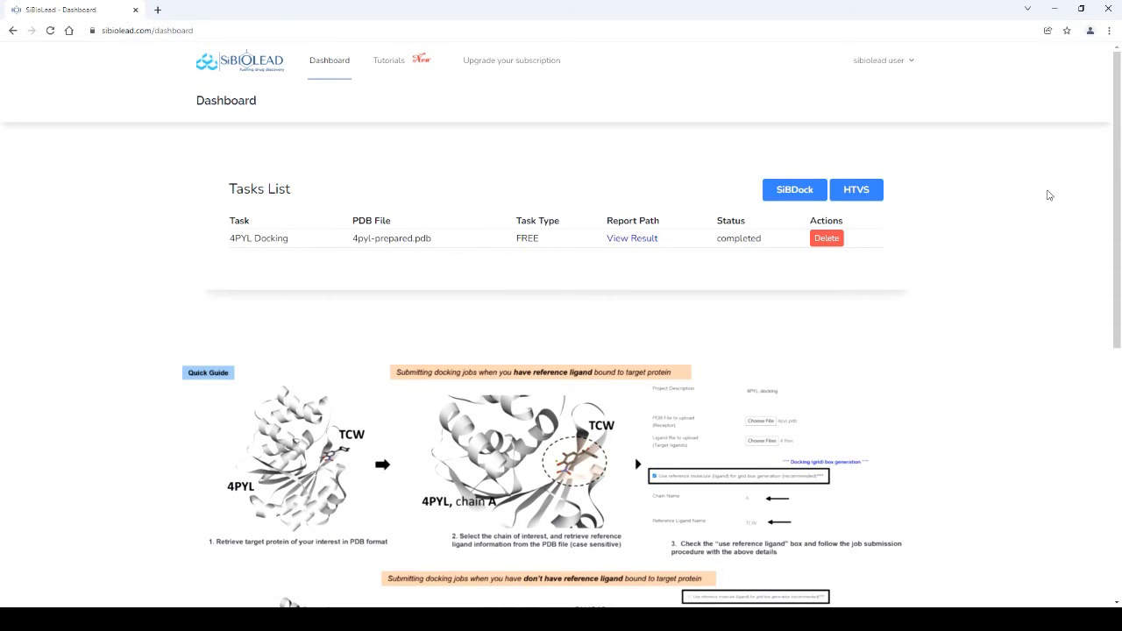
- Open the 4PYL Docking results and download the compressed result files for the submitted PDB
left_click(638, 244)
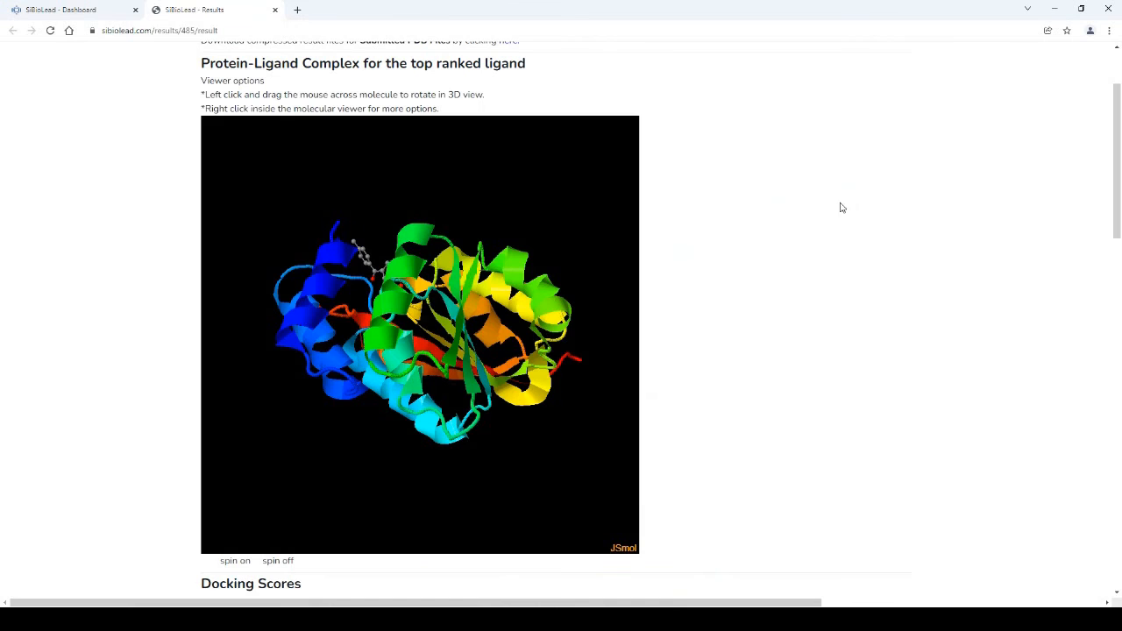
left_click_drag(485, 287, 523, 173)
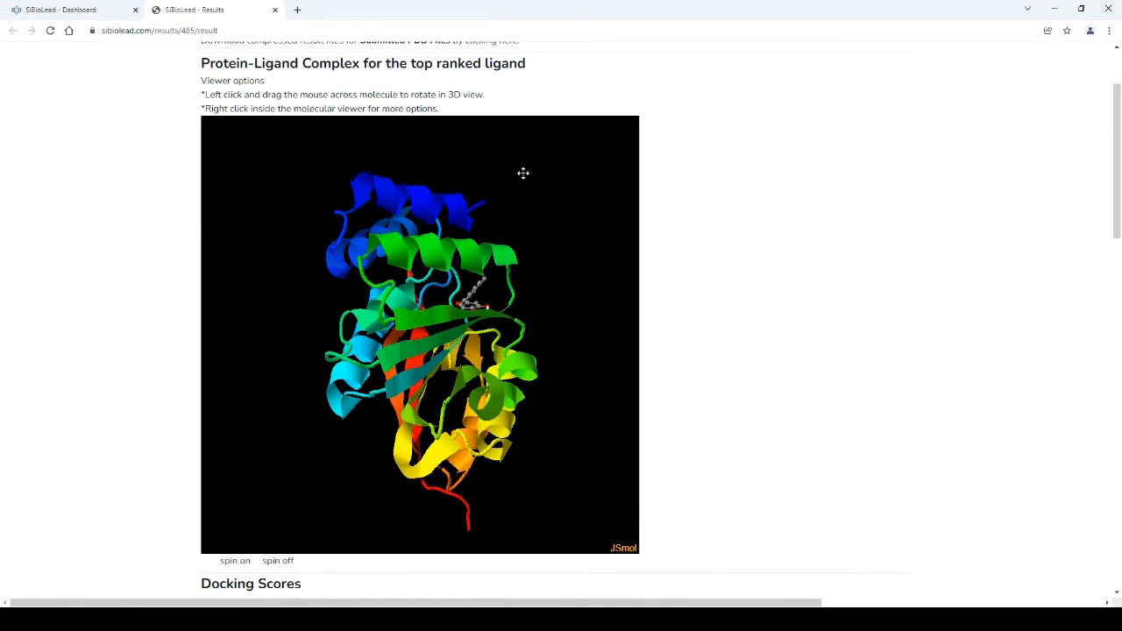
scroll(519, 169, "up", 2)
left_click(514, 162)
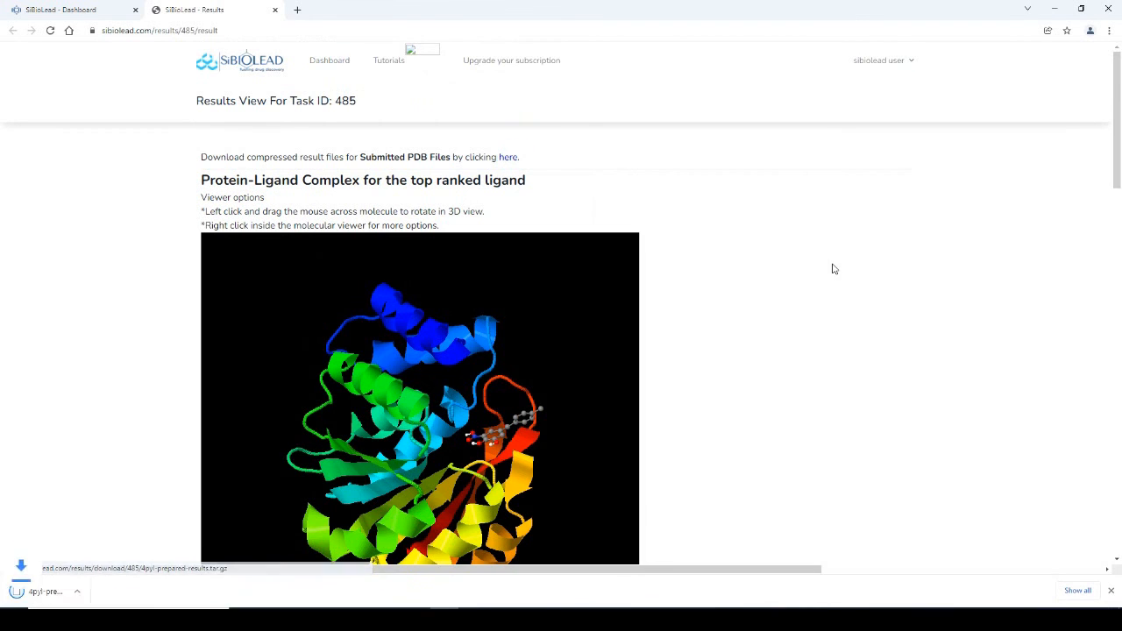
- Examine the top-ranked protein-ligand complex, the docking scores and the protein-ligand interaction tables
mouse_move(435, 320)
left_mouse_down()
mouse_move(434, 271)
mouse_move(445, 300)
left_mouse_up()
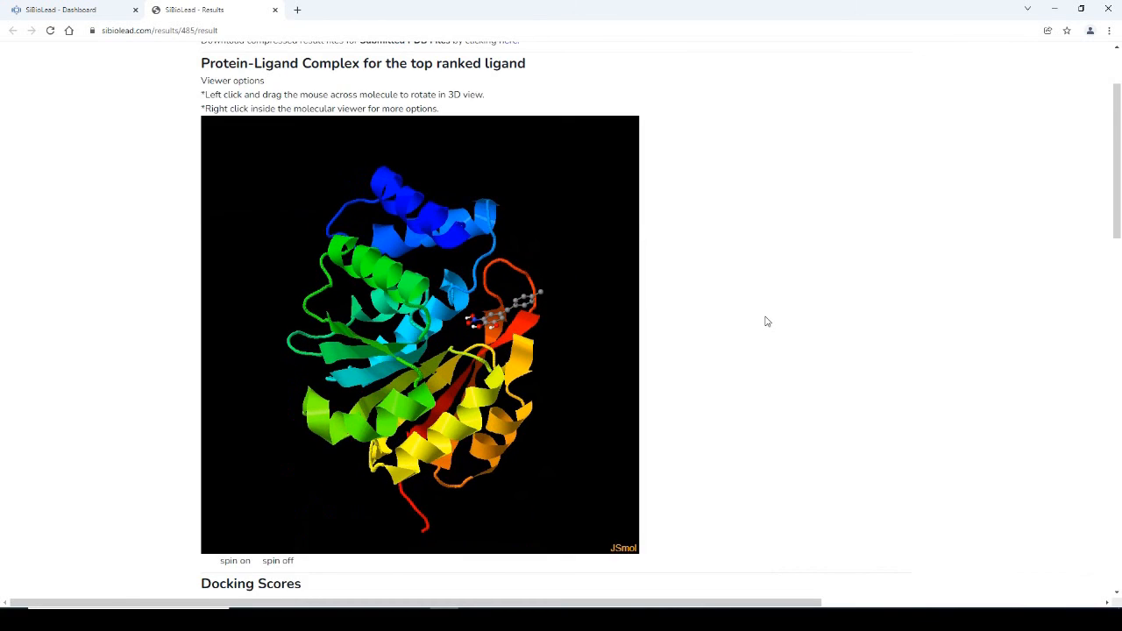
scroll(766, 321, "down", 3)
scroll(766, 321, "down", 3)
scroll(766, 320, "down", 4)
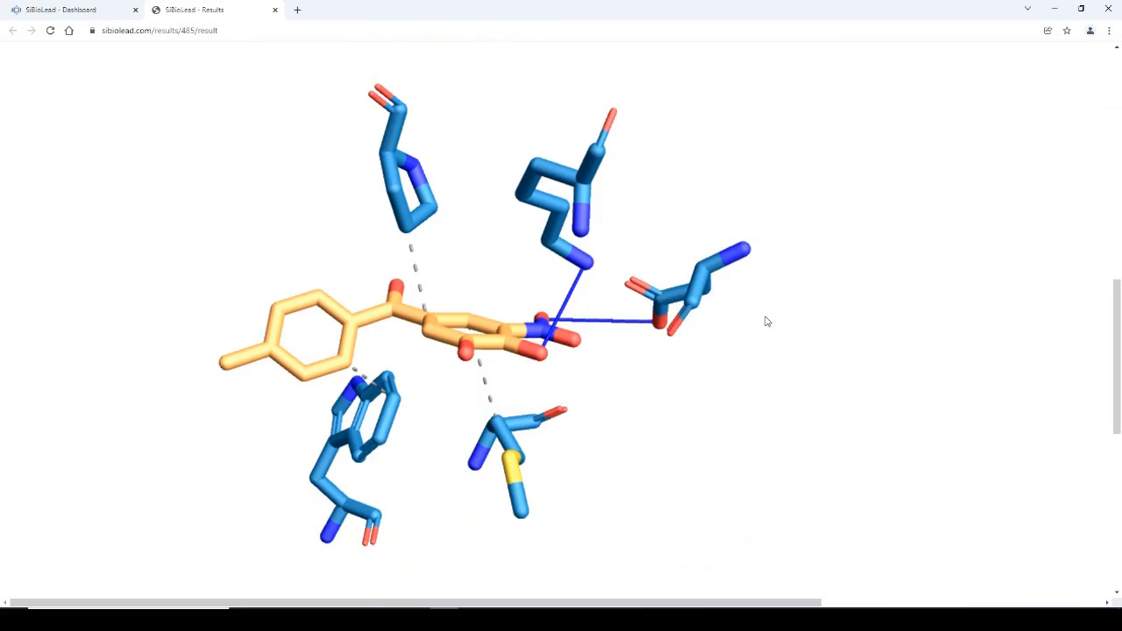
scroll(766, 320, "down", 5)
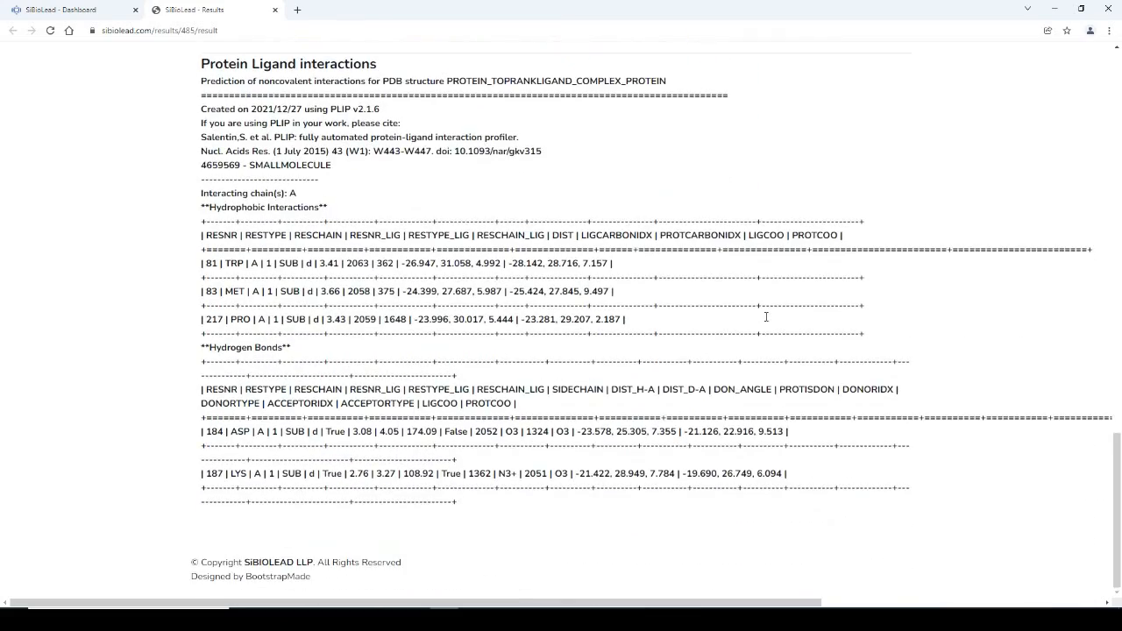